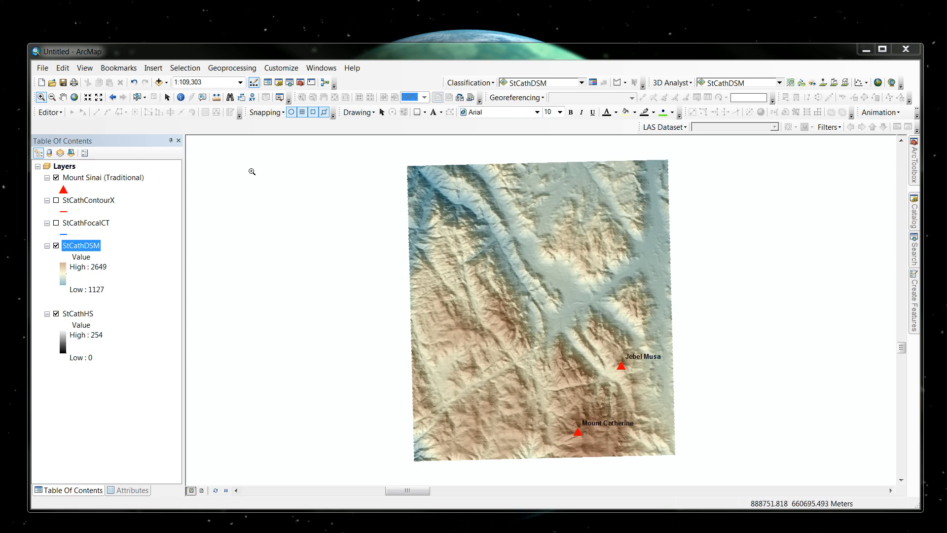
# Step: Examine the StCathContourX contours around Mount Catherine, and return to the full StCathDSM extent with the contours hidden
pyautogui.click(57, 201)
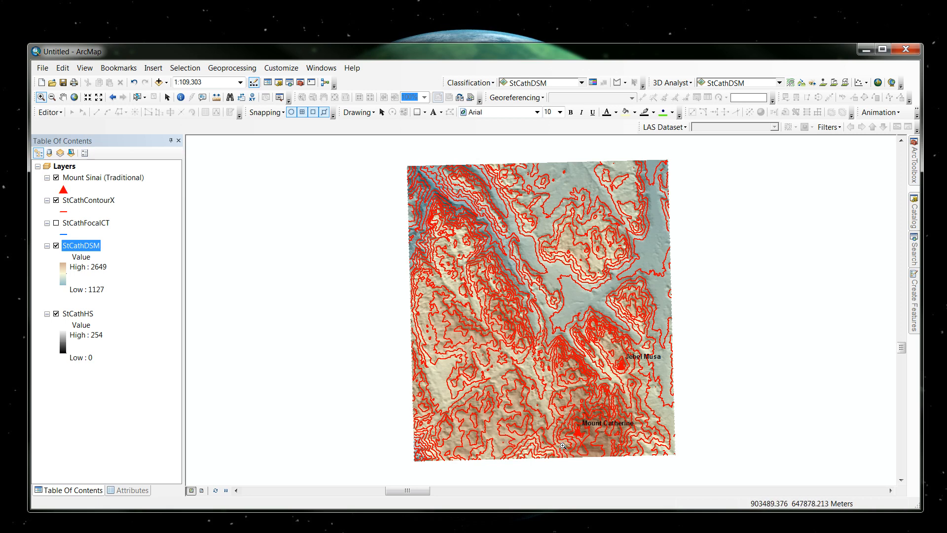
pyautogui.moveTo(560, 445); pyautogui.dragTo(596, 417)
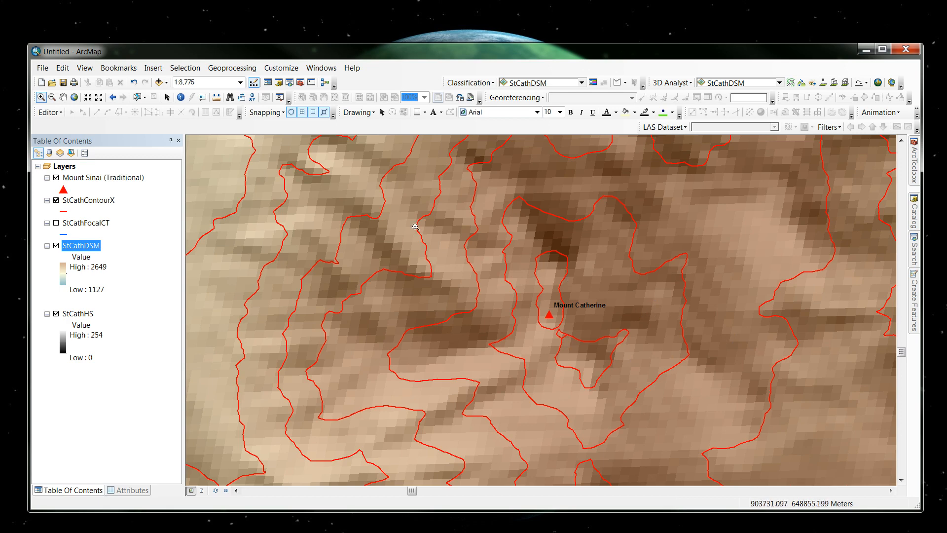
pyautogui.rightClick(91, 248)
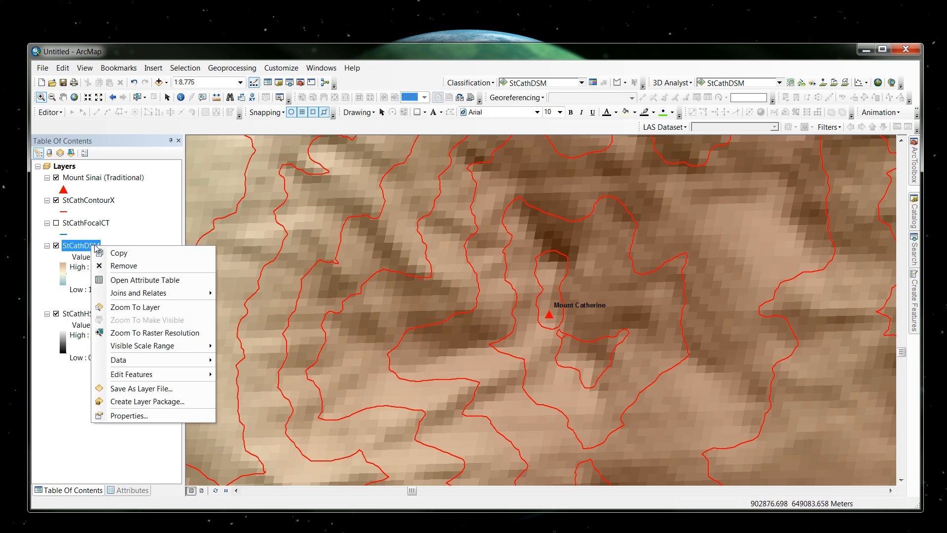
pyautogui.click(132, 307)
pyautogui.click(56, 200)
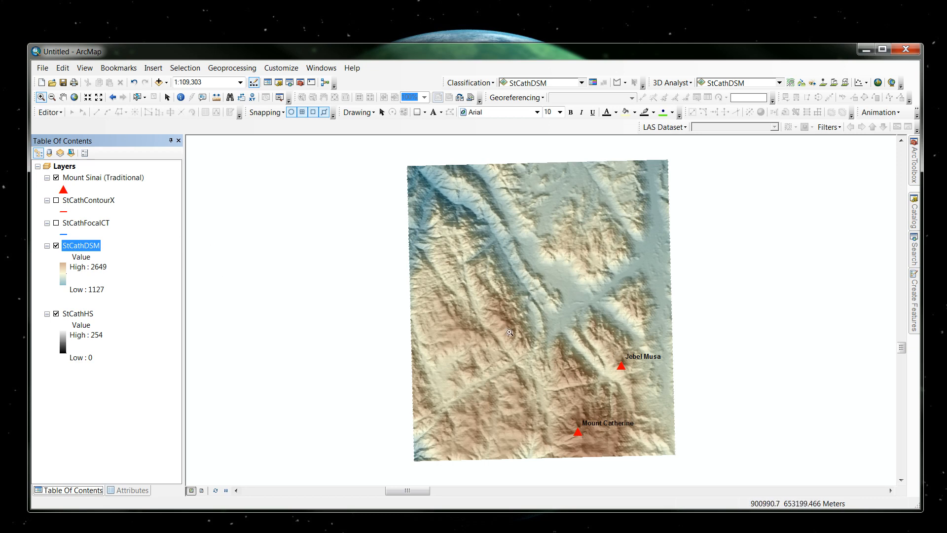
# Step: Search for the "focal statistics" tool and open the Spatial Analyst Focal Statistics tool
pyautogui.moveTo(916, 258)
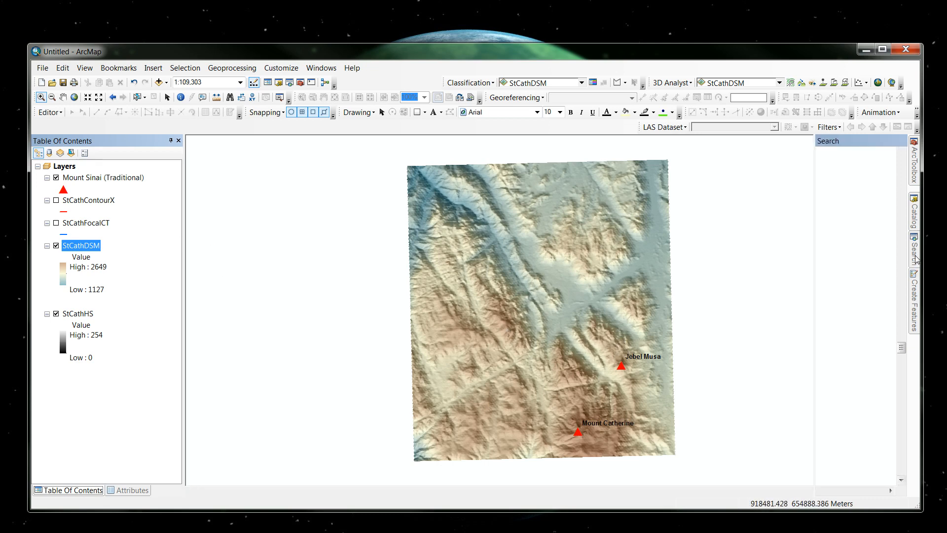
pyautogui.moveTo(761, 182); pyautogui.dragTo(720, 186)
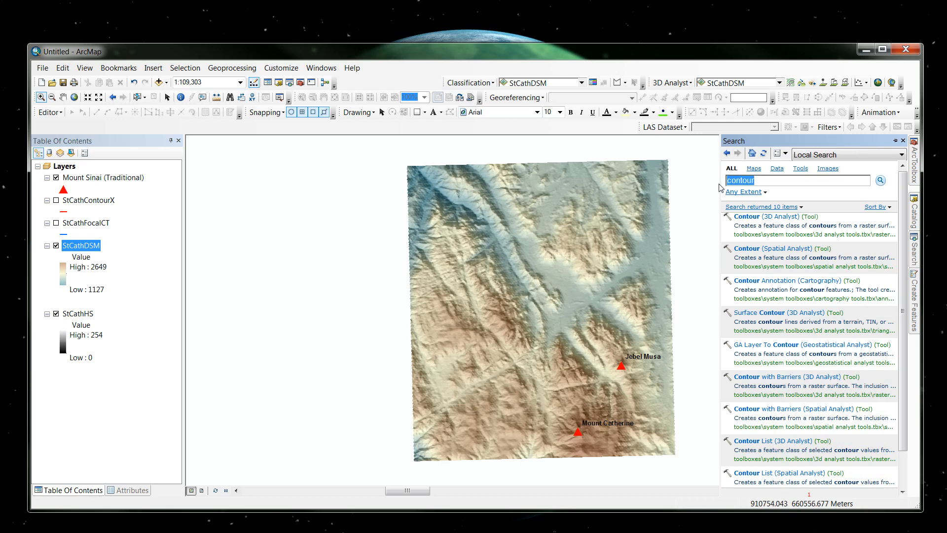
pyautogui.write('focal ')
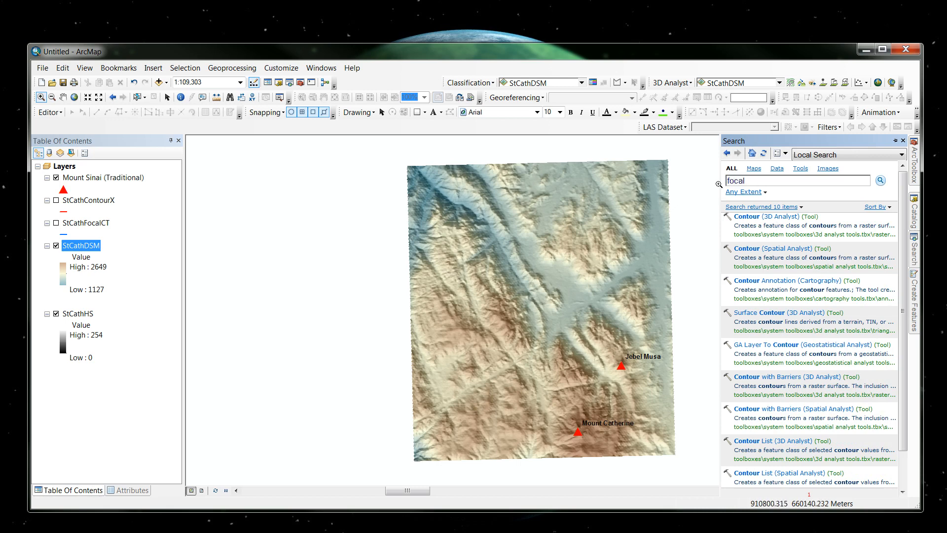
pyautogui.write('statistics')
pyautogui.press('Return')
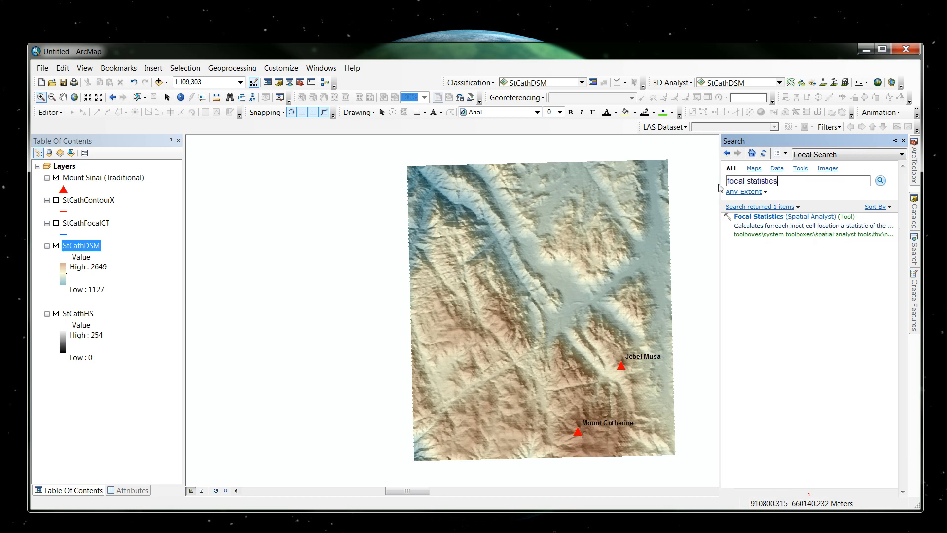
pyautogui.click(787, 234)
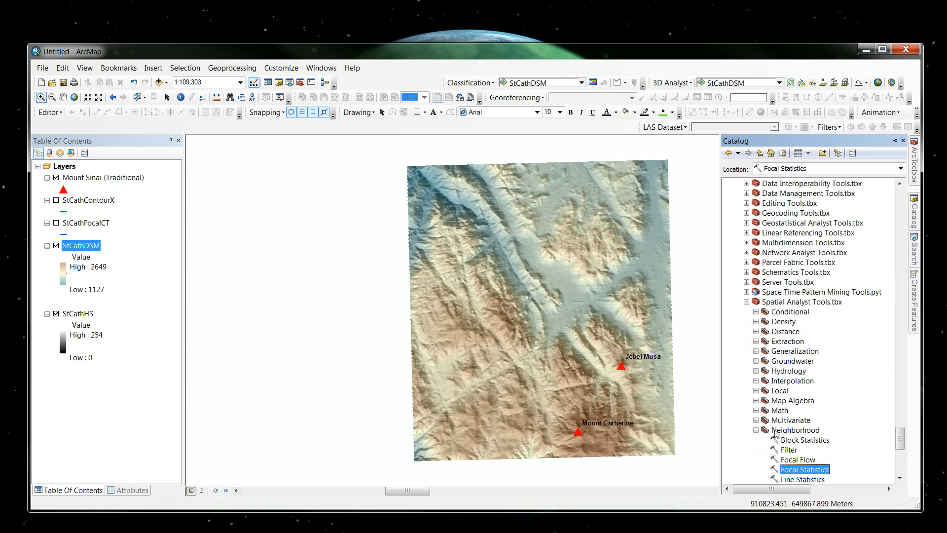
pyautogui.doubleClick(798, 470)
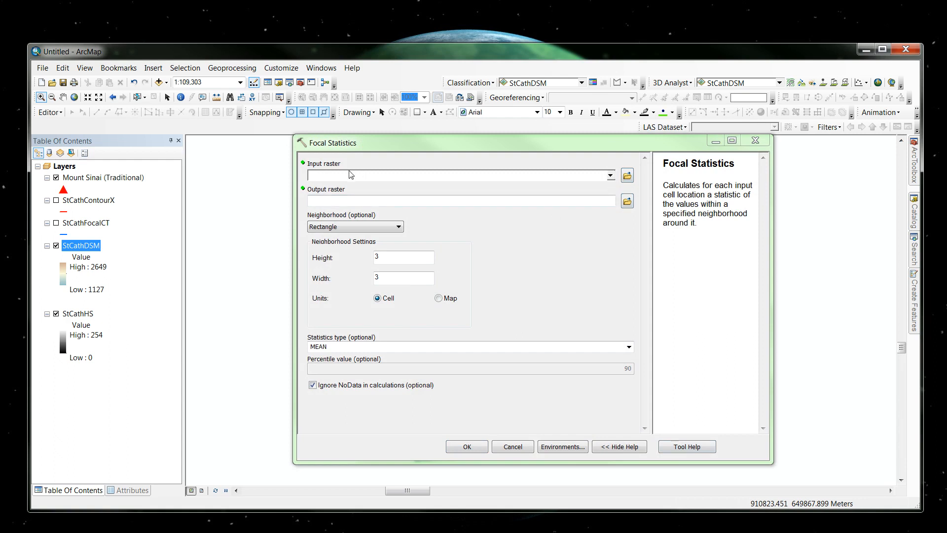
# Step: Set StCathDSM as the Focal Statistics input raster and save the output raster as StCathFocal2 in the Egypt folder
pyautogui.click(611, 175)
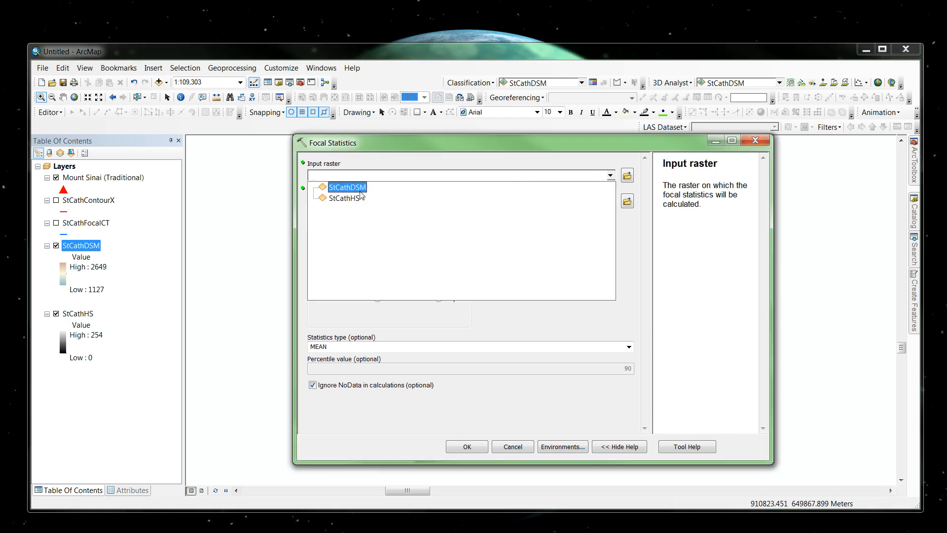
pyautogui.click(358, 188)
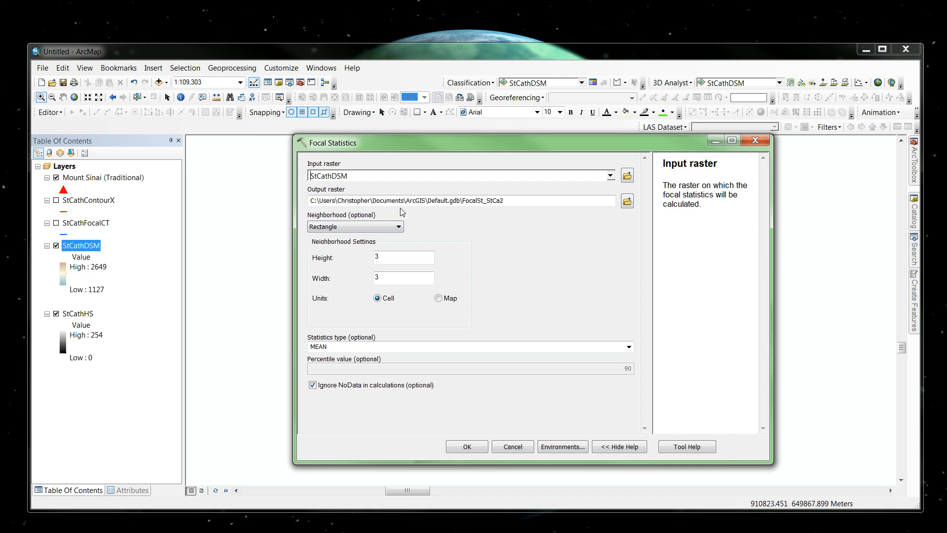
pyautogui.click(627, 202)
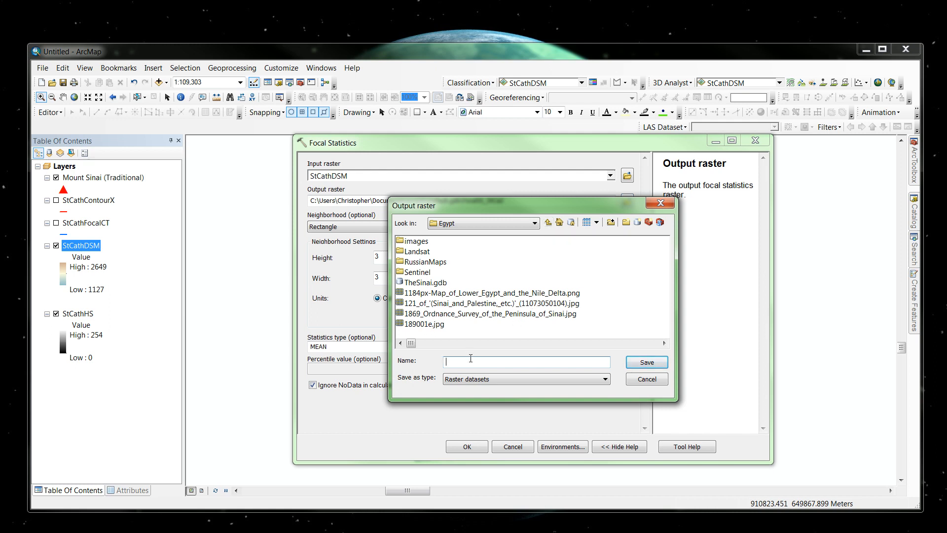
pyautogui.write('s')
pyautogui.press('BackSpace')
pyautogui.write('StCathFocal2')
pyautogui.press('Return')
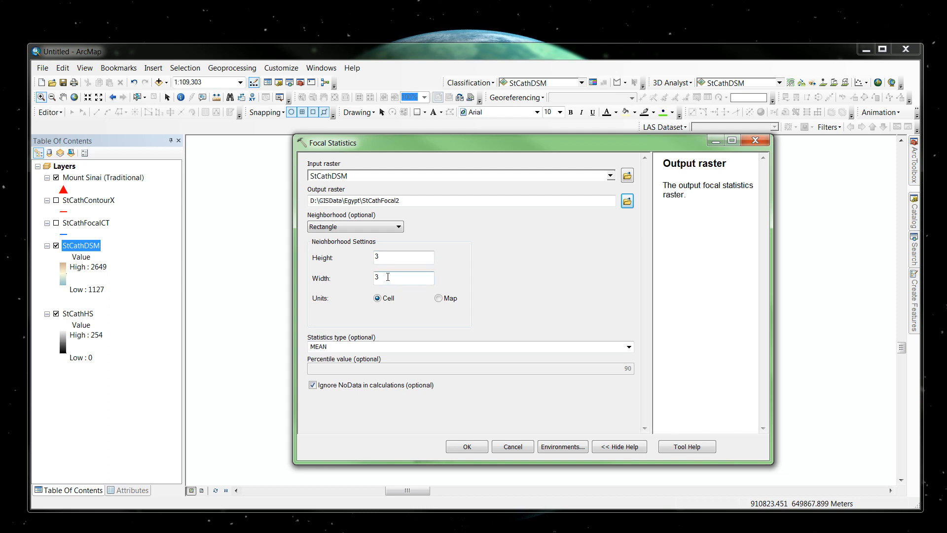
# Step: Run Focal Statistics with a neighborhood height and width of 7 cells, and hide the StCathDSM and StCathHS layers
pyautogui.click(390, 257)
pyautogui.doubleClick(390, 257)
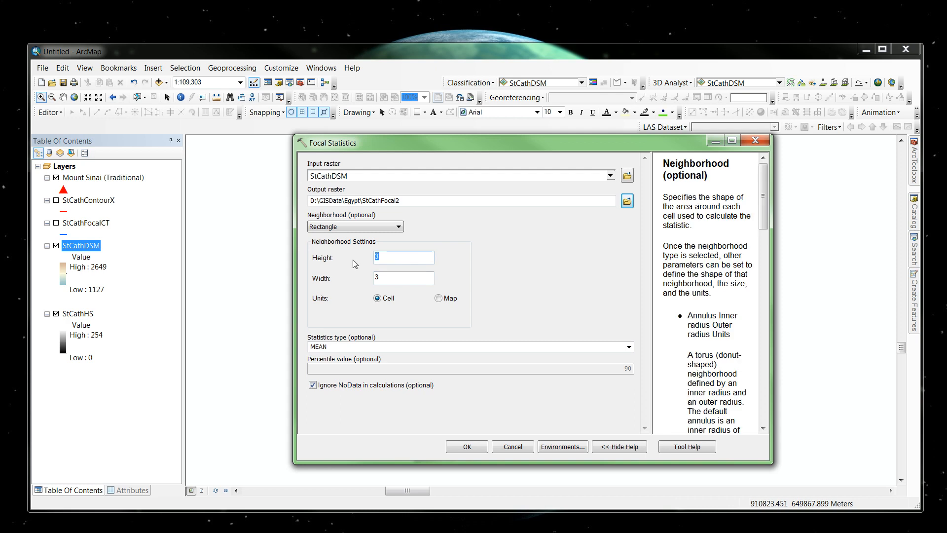
pyautogui.write('7')
pyautogui.press('Tab')
pyautogui.write('7')
pyautogui.click(467, 447)
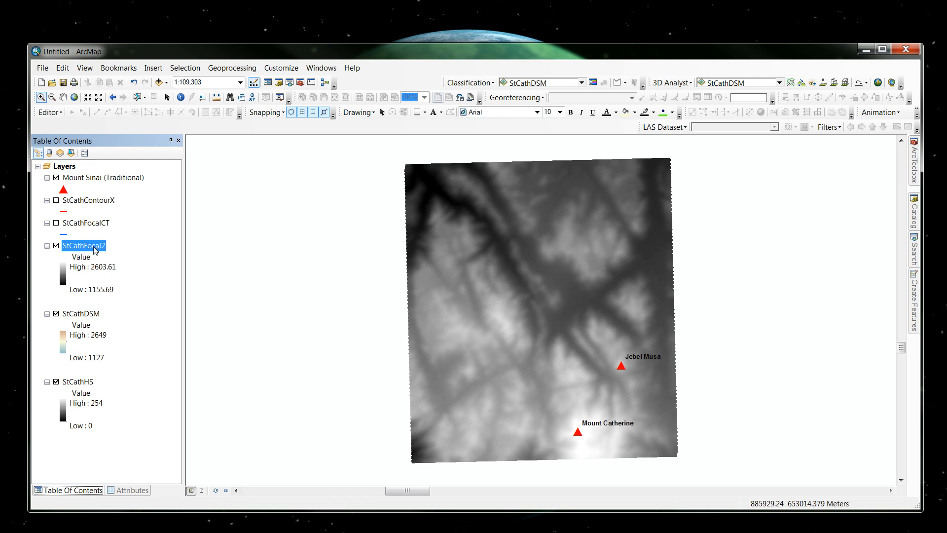
pyautogui.click(56, 313)
pyautogui.click(56, 382)
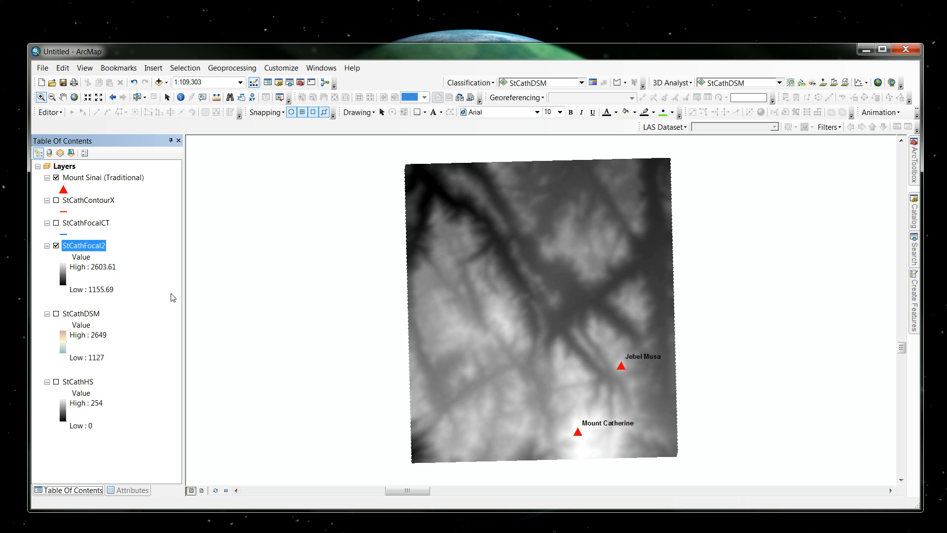
# Step: Search for "contours" and open the Spatial Analyst Contour tool
pyautogui.click(915, 257)
pyautogui.moveTo(780, 181); pyautogui.dragTo(693, 183)
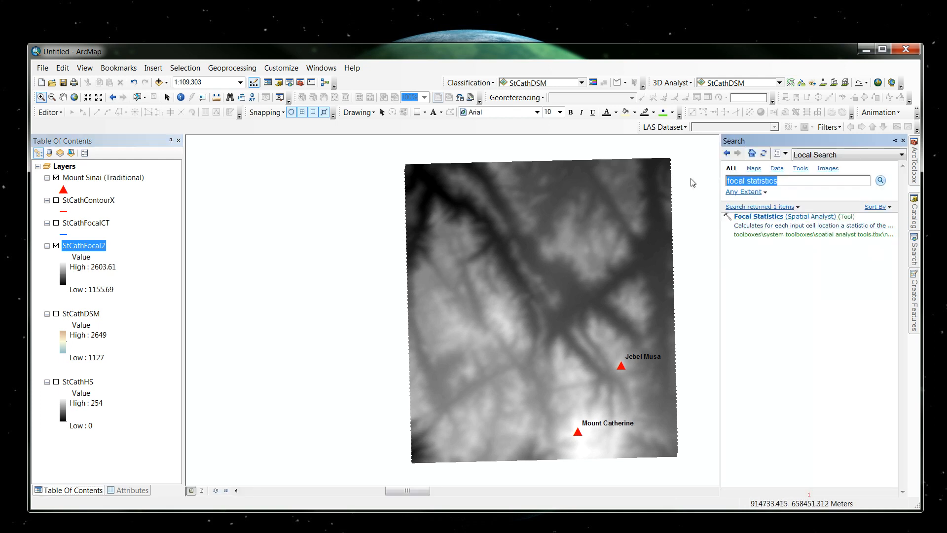
pyautogui.write('controu')
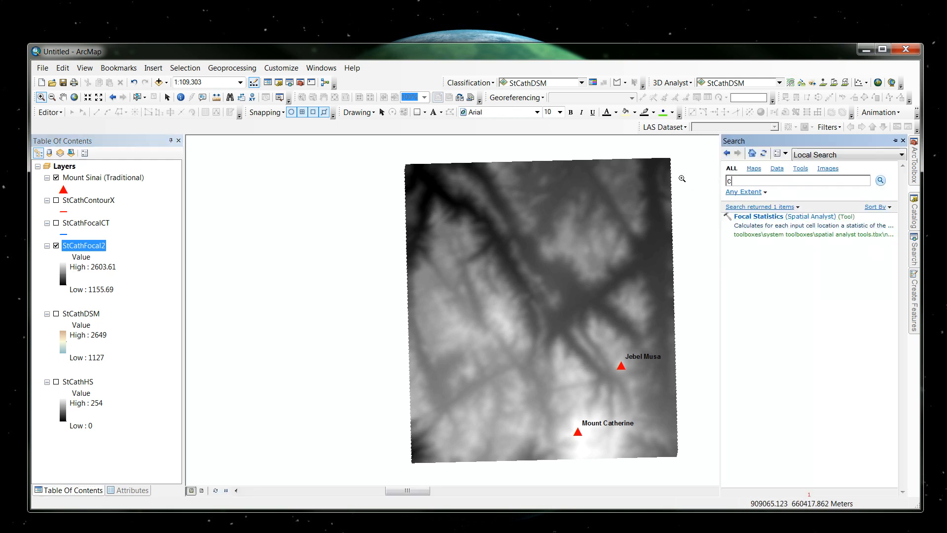
pyautogui.press('BackSpace')
pyautogui.press('BackSpace')
pyautogui.press('BackSpace')
pyautogui.write('ours')
pyautogui.press('Return')
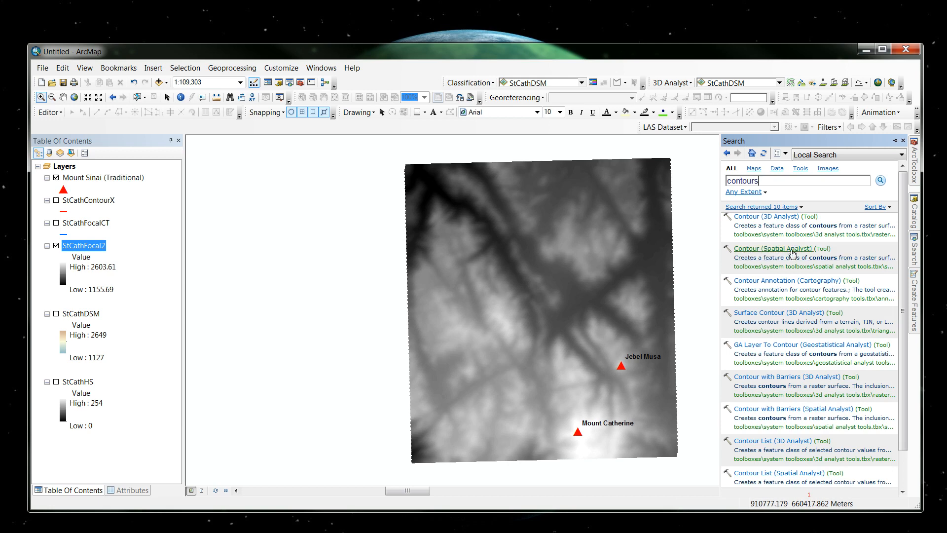
pyautogui.click(779, 266)
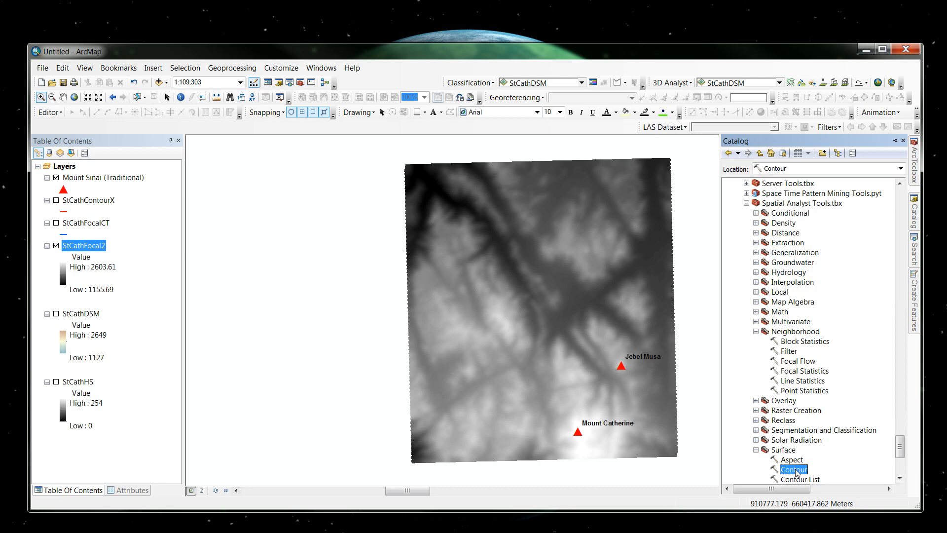
pyautogui.doubleClick(795, 470)
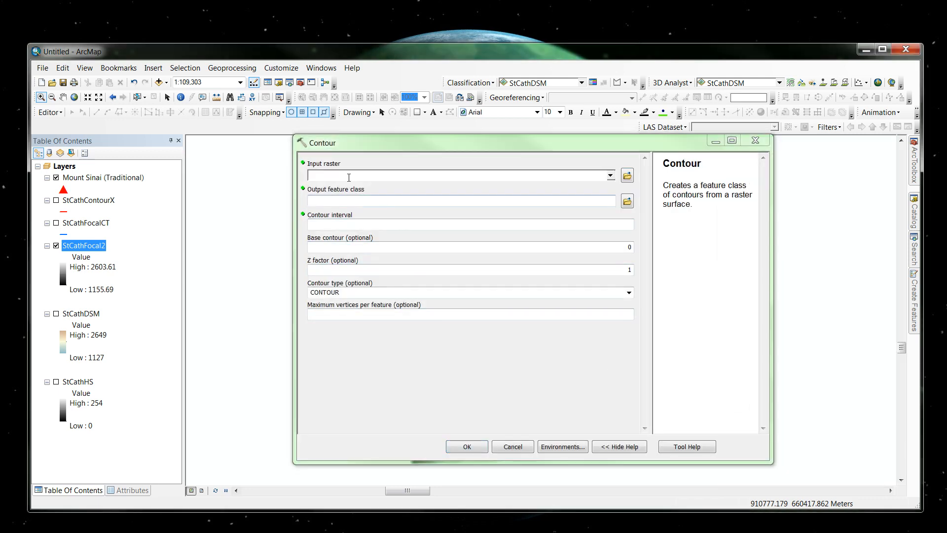
# Step: Set StCathFocal2 as the Contour input raster and save the output feature class as StCathContour10 in the Egypt folder
pyautogui.click(610, 175)
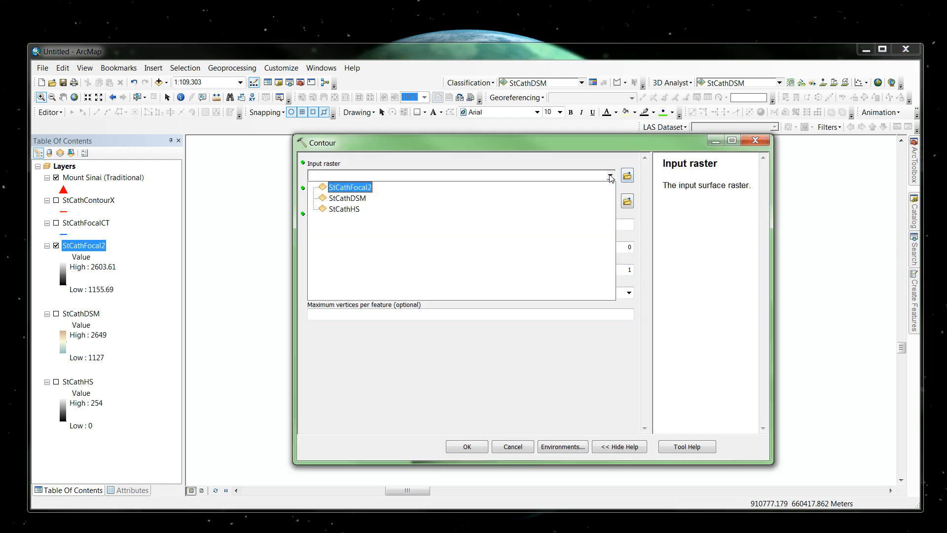
pyautogui.click(356, 187)
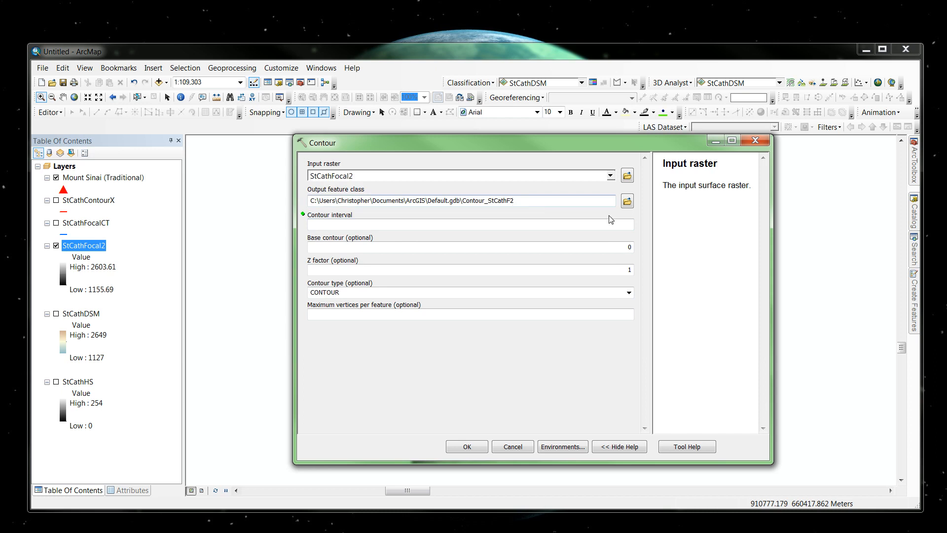
pyautogui.click(627, 200)
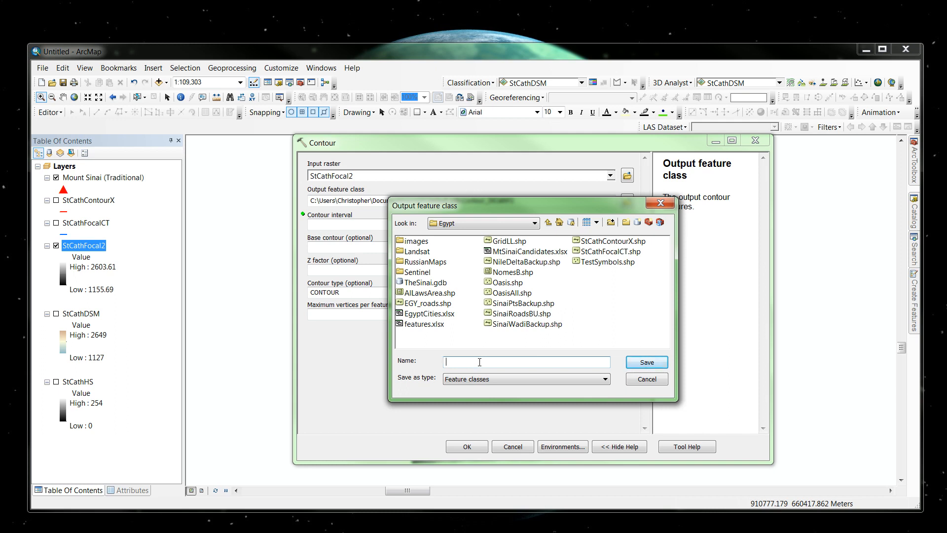
pyautogui.write('Sc')
pyautogui.press('BackSpace')
pyautogui.write('tCathContour10')
pyautogui.click(642, 363)
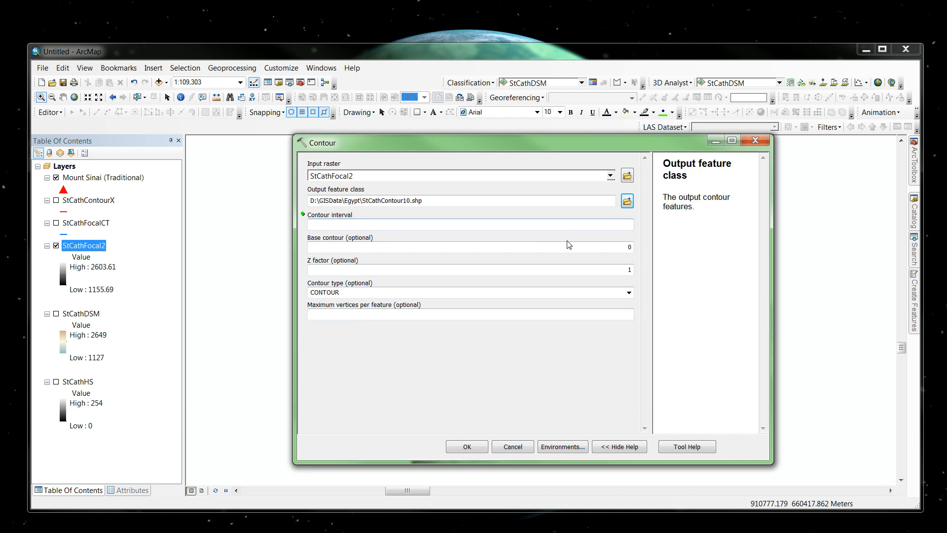
# Step: Generate the contours with a contour interval of 10, and hide the StCathFocal2 raster
pyautogui.click(625, 225)
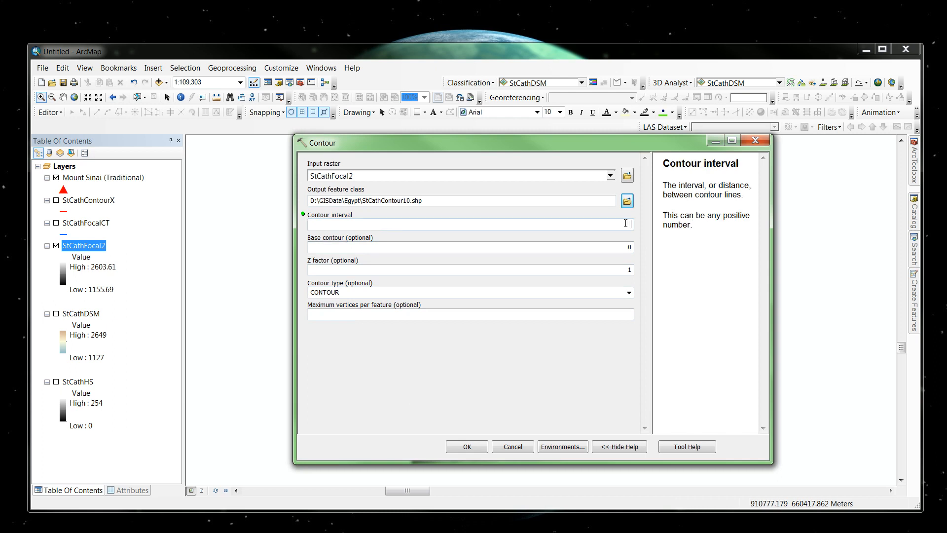
pyautogui.write('10')
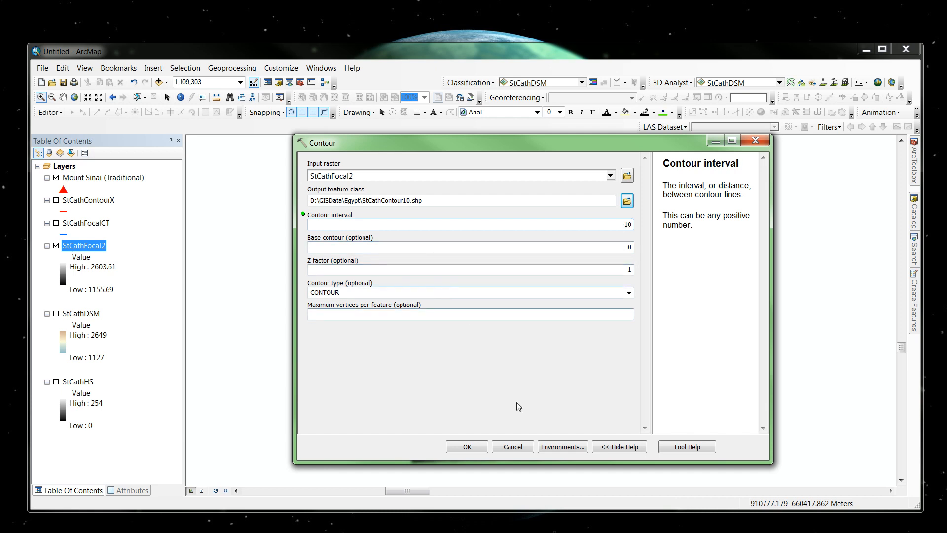
pyautogui.click(468, 447)
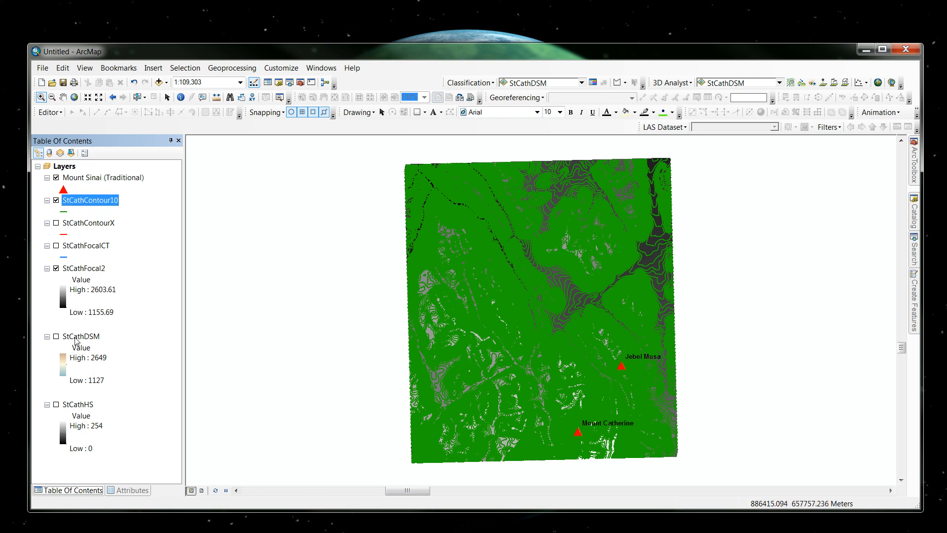
pyautogui.click(56, 269)
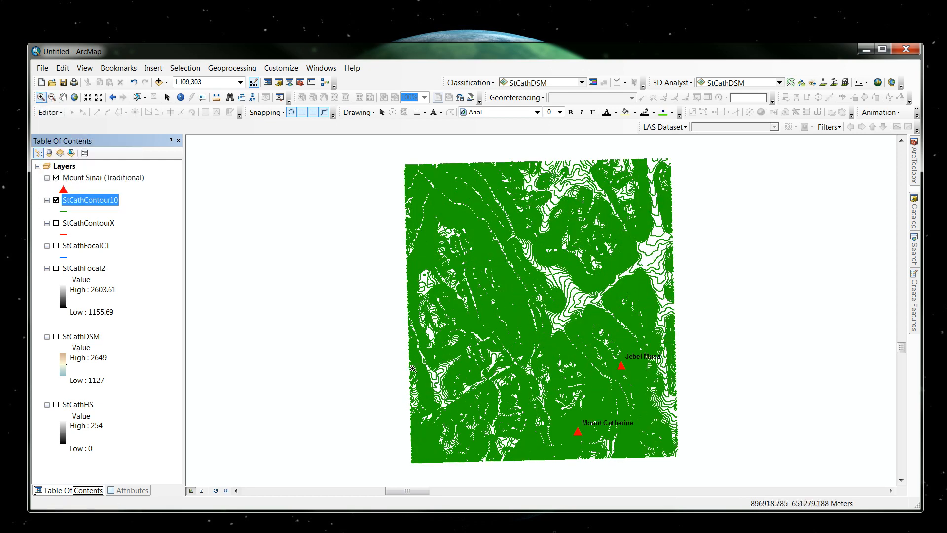
# Step: Compare the StCathContour10 contours around Mount Catherine with the StCathFocalCT and StCathContourX layers
pyautogui.moveTo(565, 444); pyautogui.dragTo(606, 419)
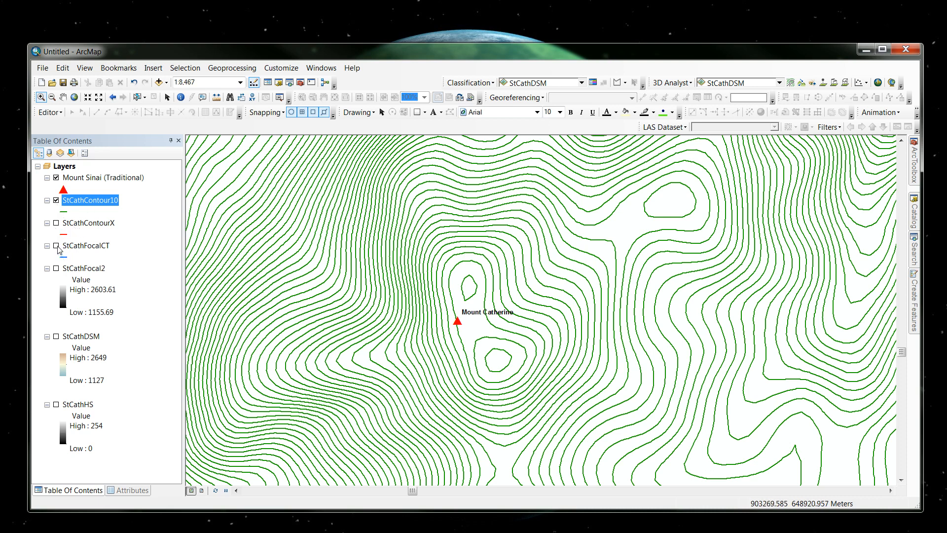
pyautogui.click(56, 246)
pyautogui.click(57, 246)
pyautogui.click(56, 223)
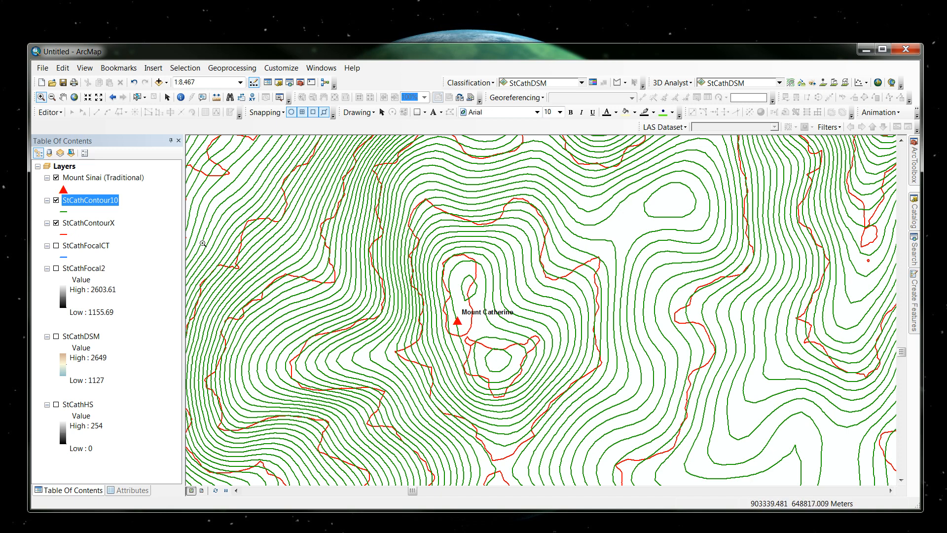
pyautogui.click(56, 224)
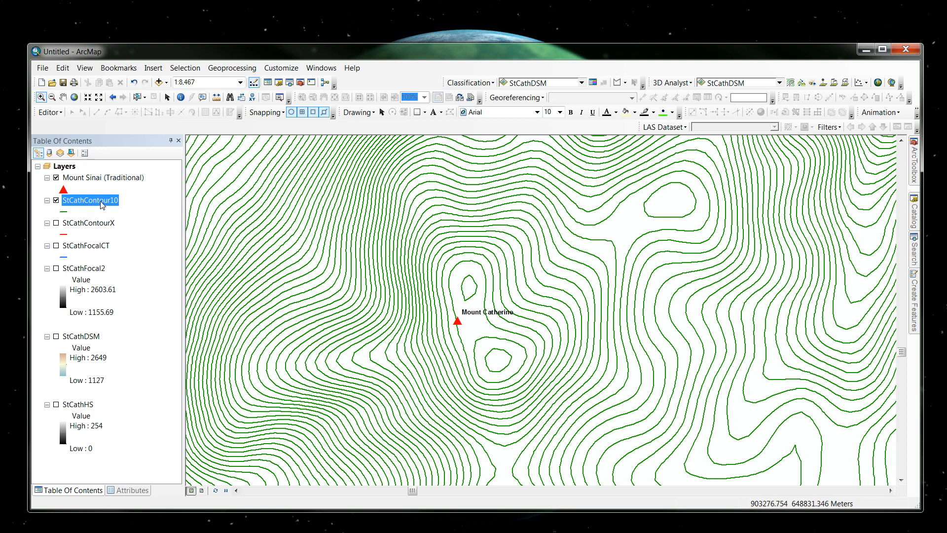
# Step: Add a Short Integer field named Index to the StCathContour10 attribute table
pyautogui.rightClick(101, 205)
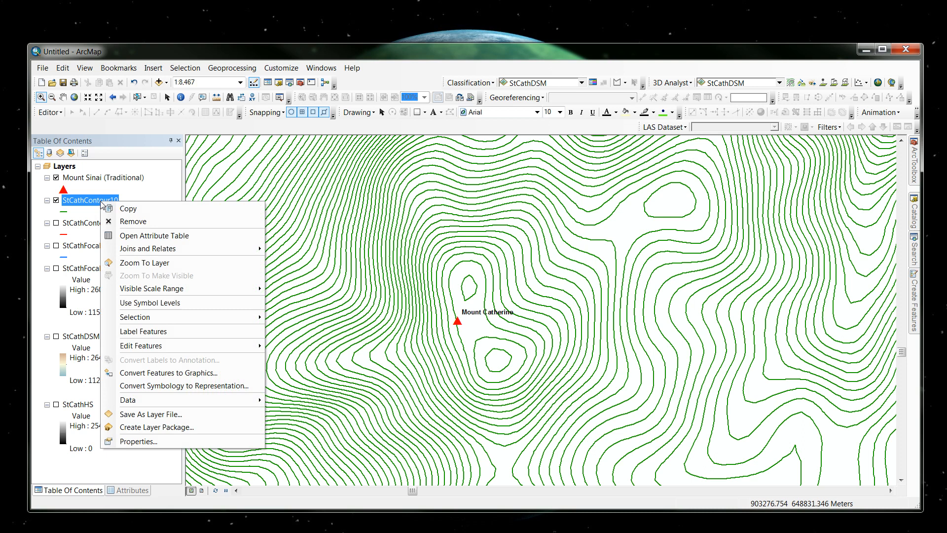
pyautogui.click(146, 235)
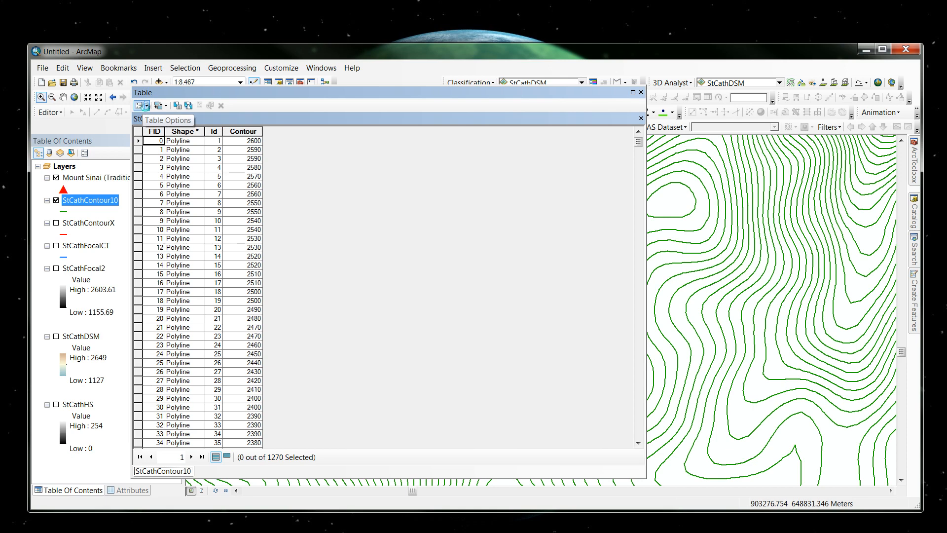
pyautogui.click(146, 106)
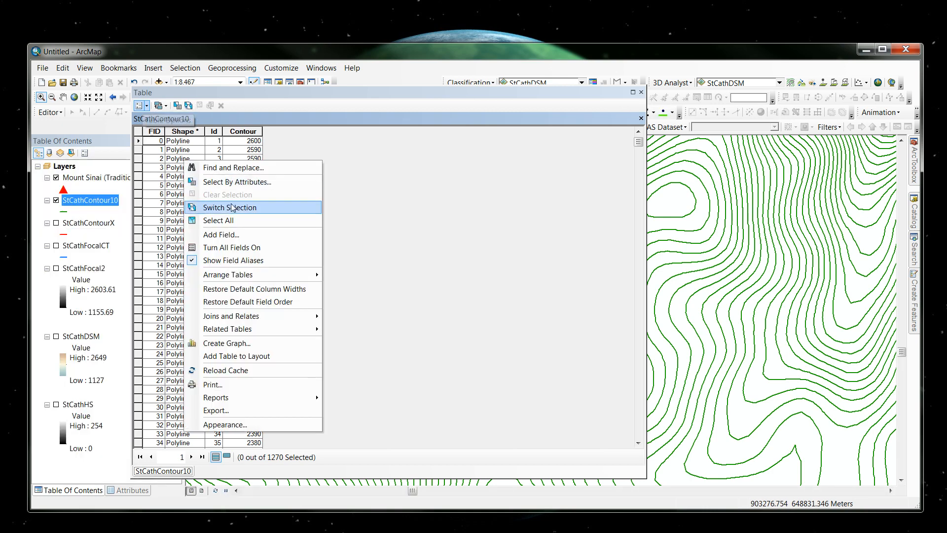
pyautogui.click(226, 238)
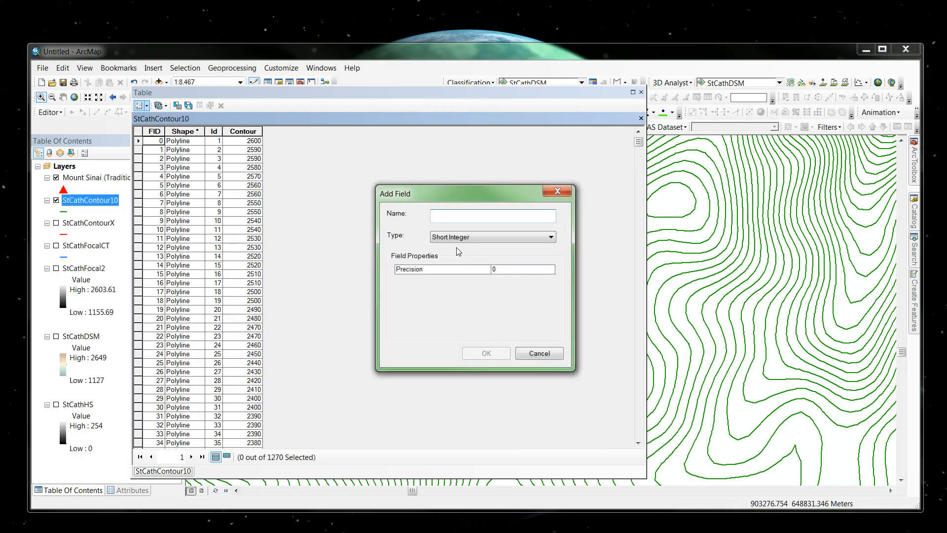
pyautogui.write('Inde')
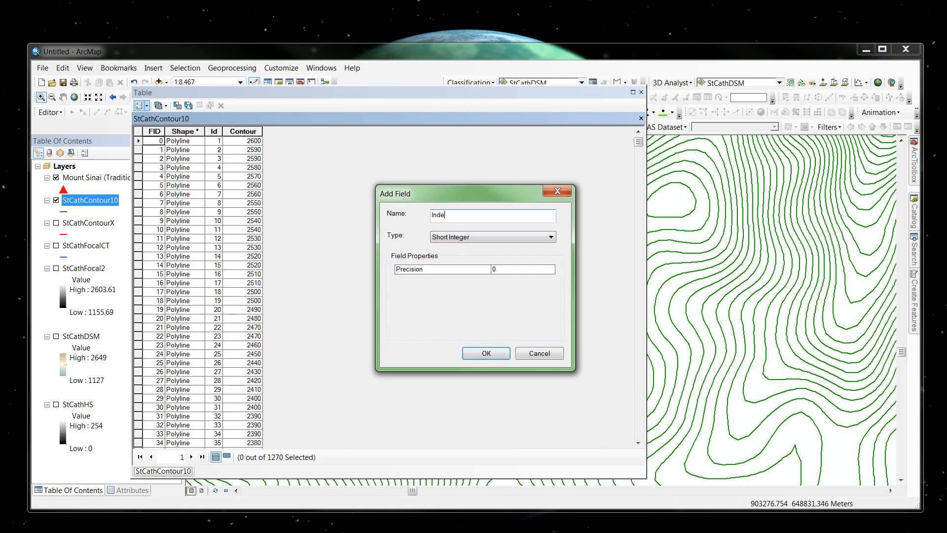
pyautogui.write('x')
pyautogui.click(485, 354)
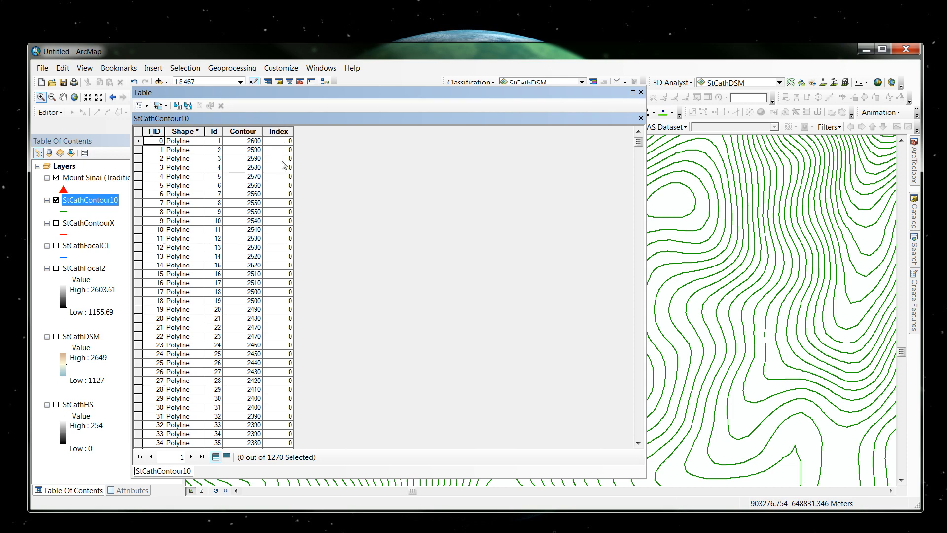
# Step: Calculate the Index field outside an edit session as the Contour value modulo 100, and close the attribute table
pyautogui.rightClick(277, 132)
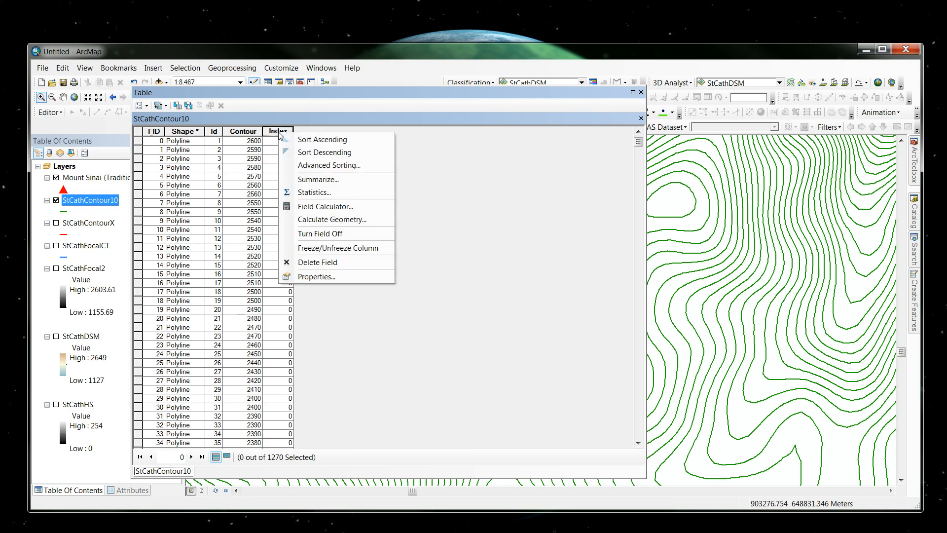
pyautogui.click(323, 207)
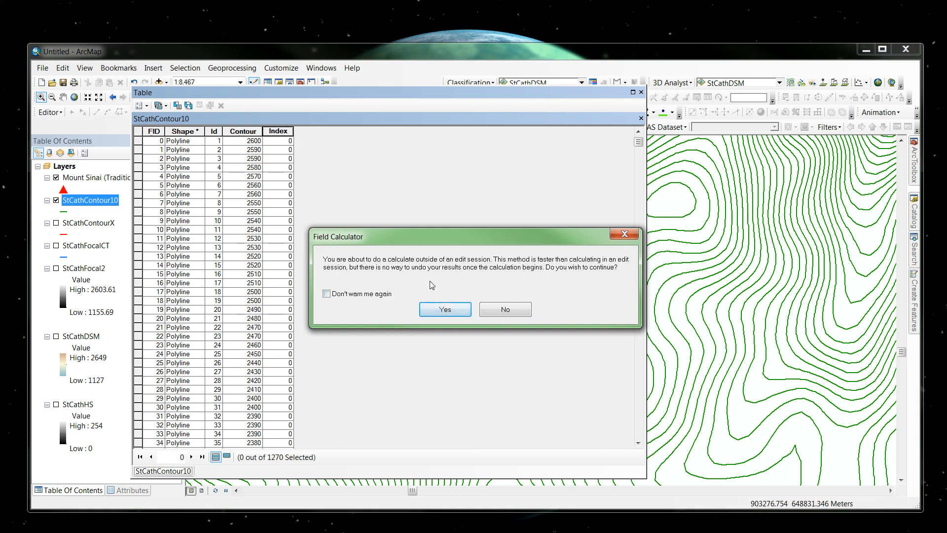
pyautogui.click(440, 309)
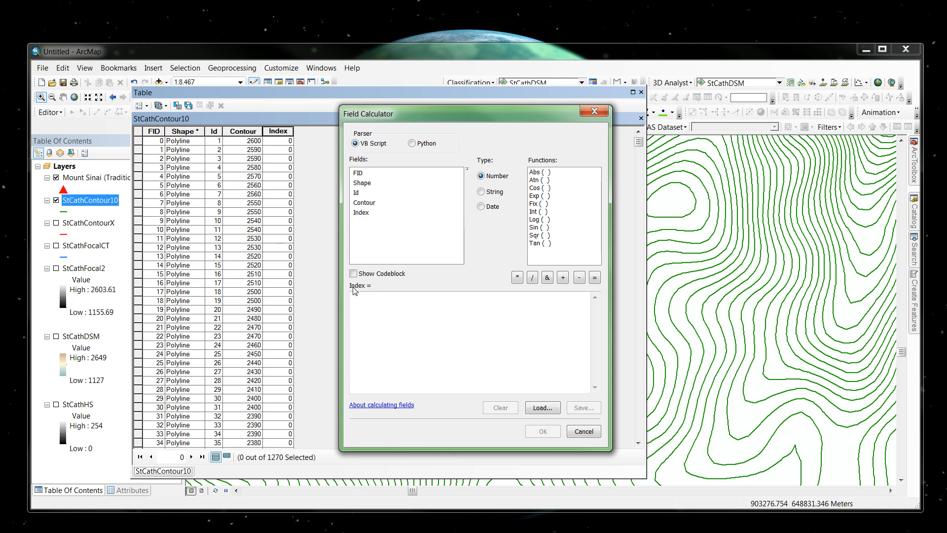
pyautogui.doubleClick(364, 203)
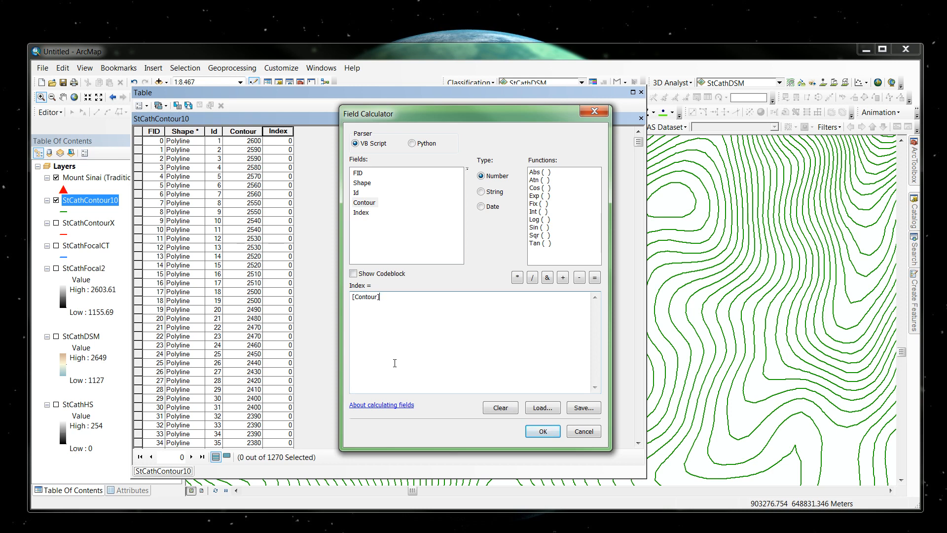
pyautogui.write('mod')
pyautogui.write('(')
pyautogui.write('00')
pyautogui.click(543, 432)
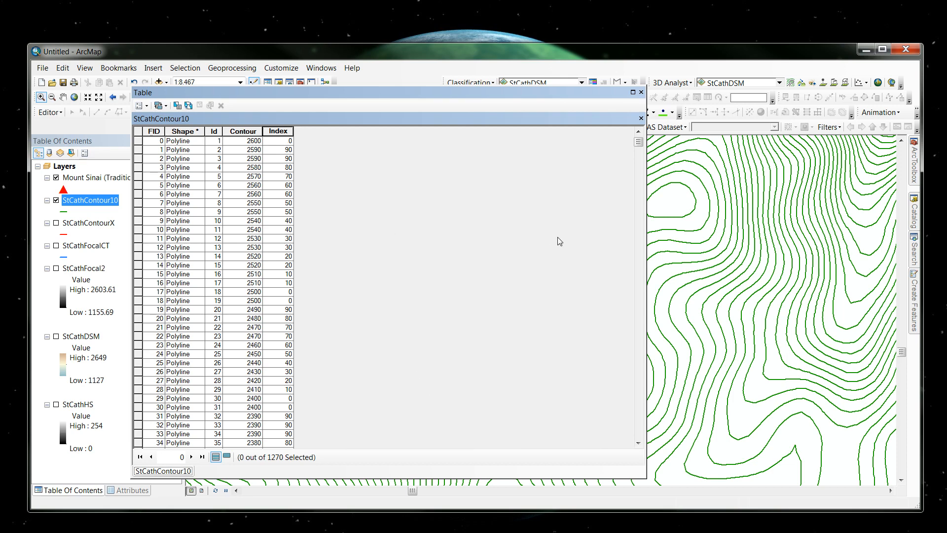
pyautogui.click(641, 93)
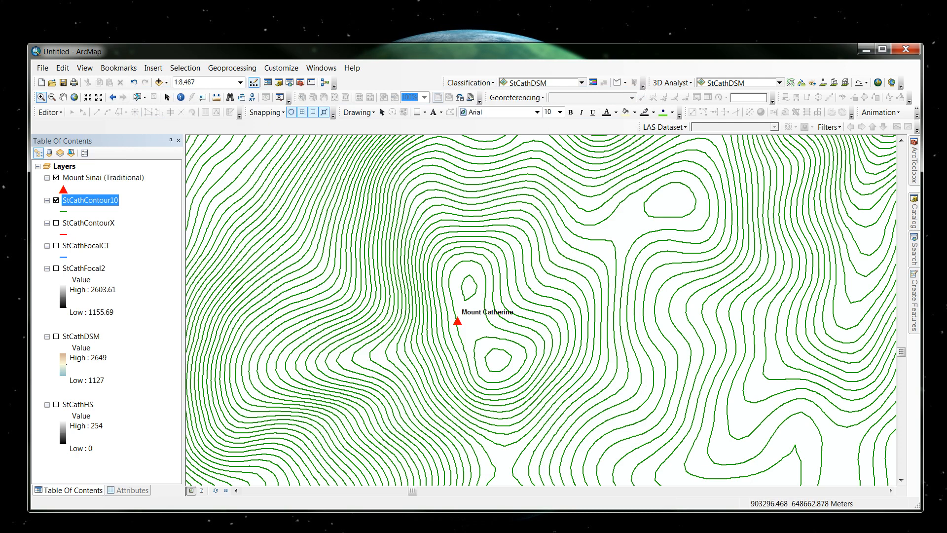
# Step: Symbolize StCathContour10 by unique values of the Index field, adding only the value 0
pyautogui.doubleClick(86, 202)
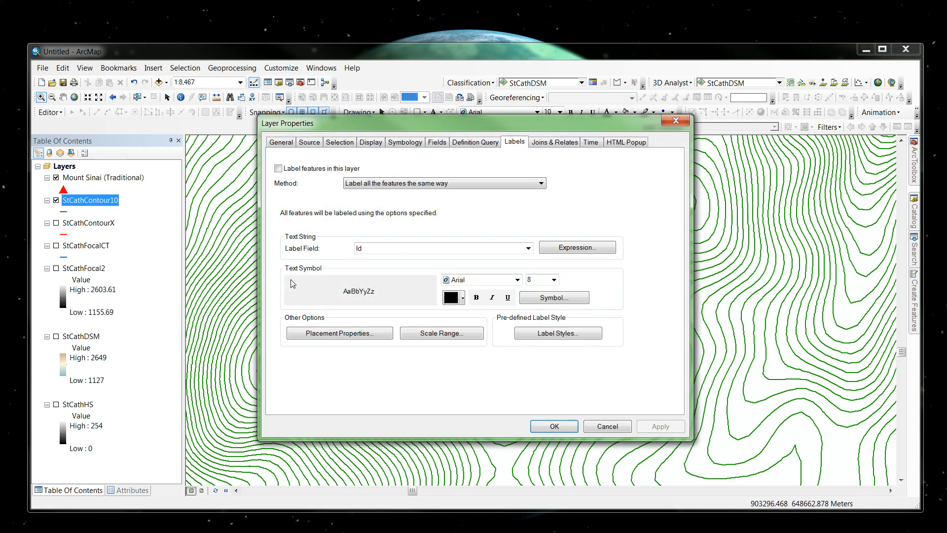
pyautogui.click(405, 143)
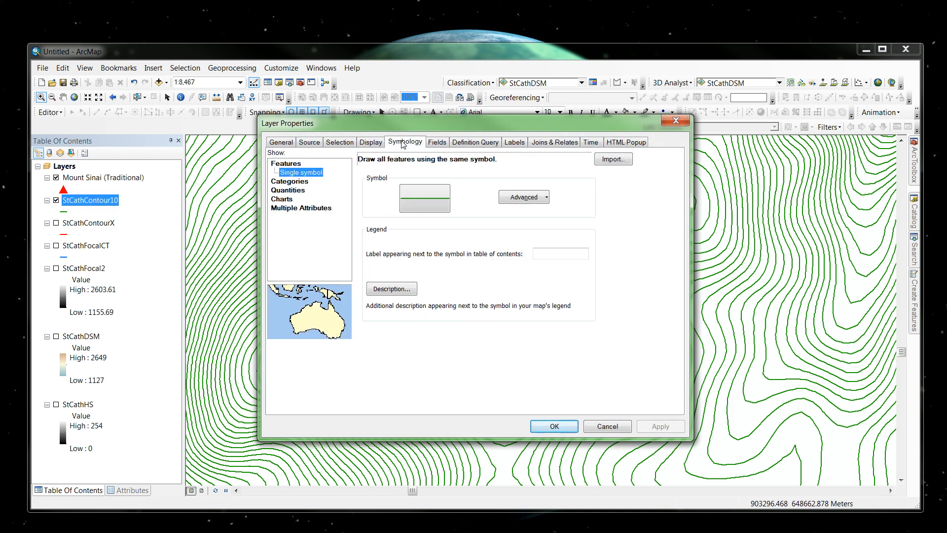
pyautogui.click(290, 182)
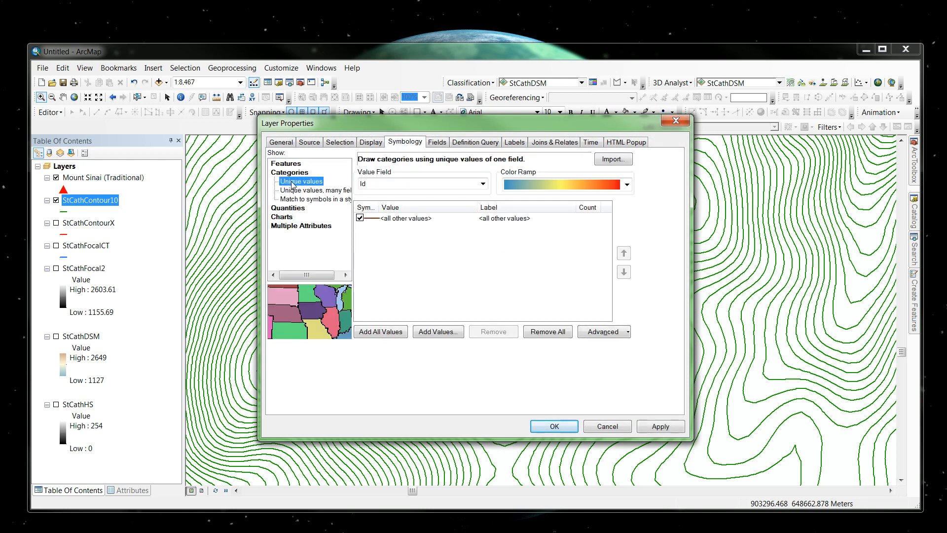
pyautogui.click(481, 185)
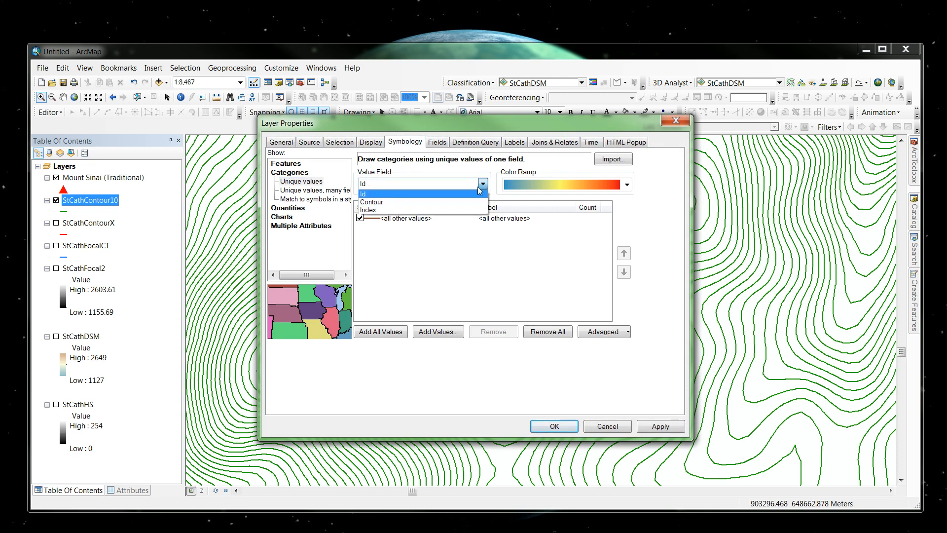
pyautogui.click(375, 213)
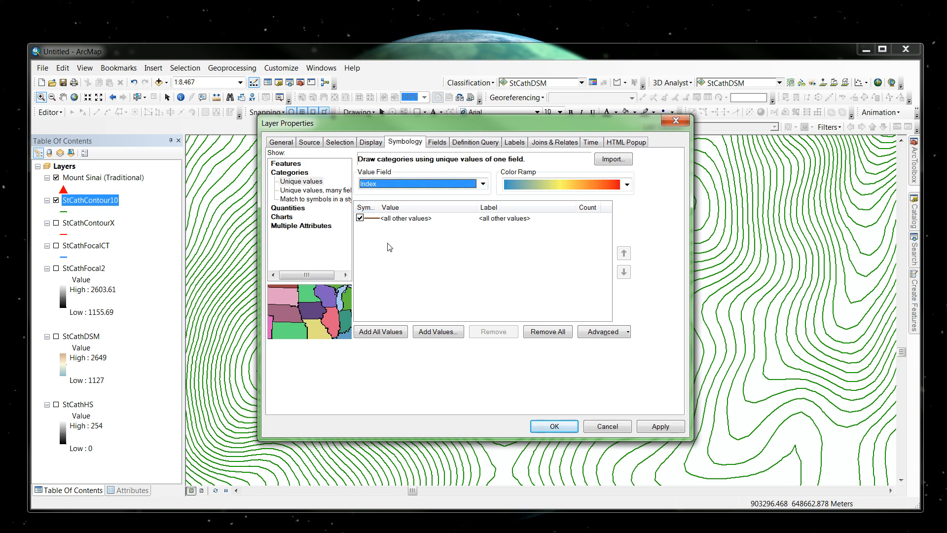
pyautogui.click(436, 332)
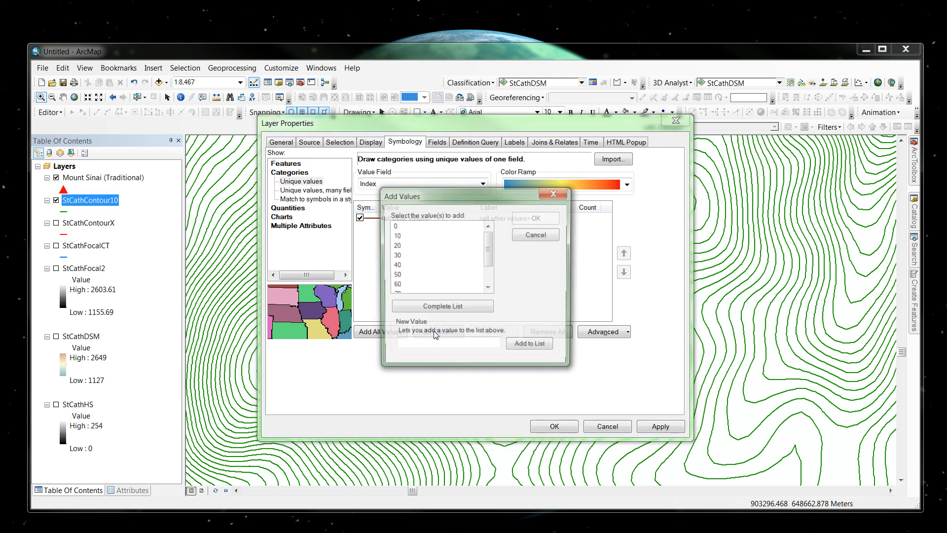
pyautogui.click(395, 227)
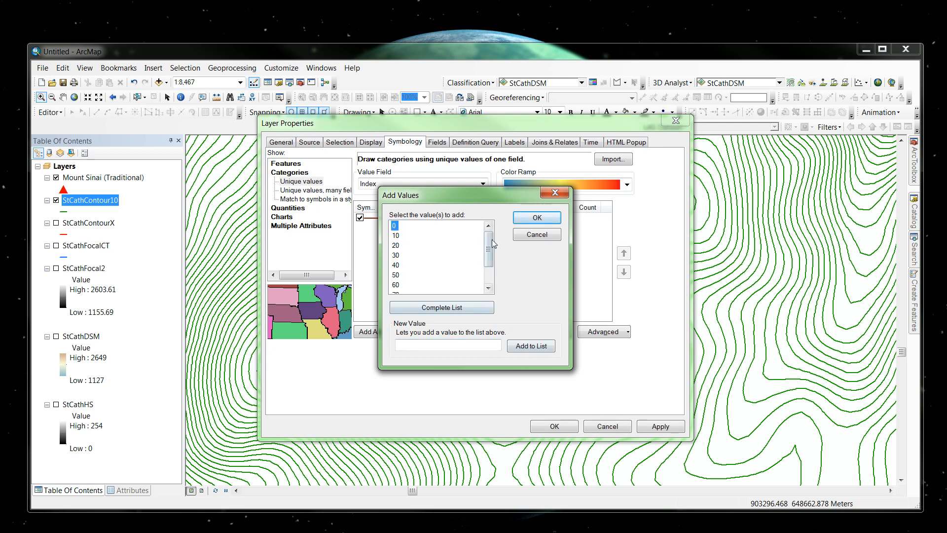
pyautogui.click(535, 220)
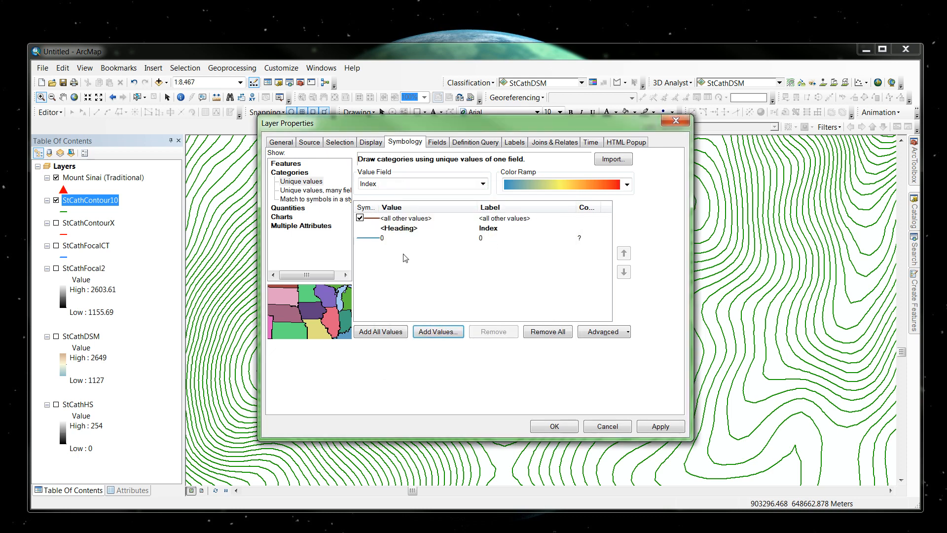
# Step: Turn off the symbol for all other values, colour the Index 0 line brown, and apply the symbology to the map
pyautogui.click(360, 218)
pyautogui.click(370, 241)
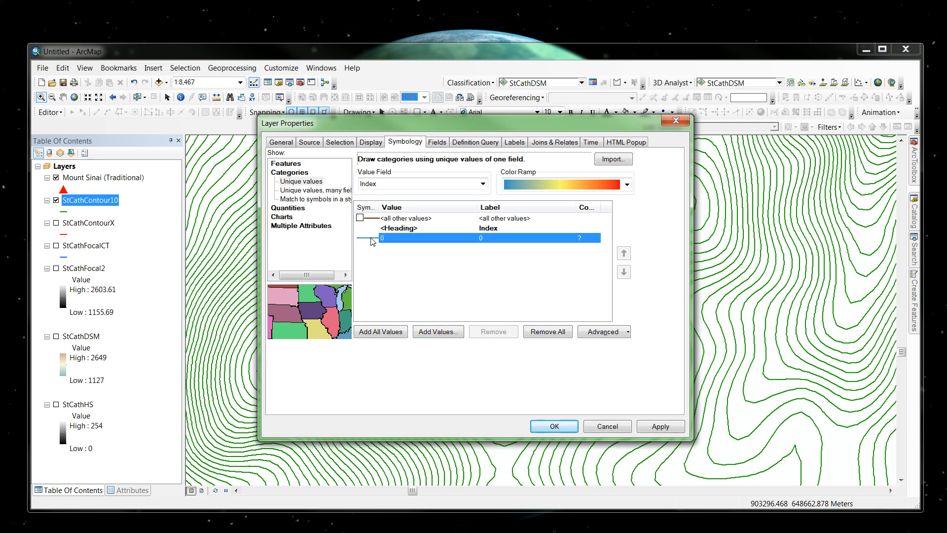
pyautogui.doubleClick(371, 240)
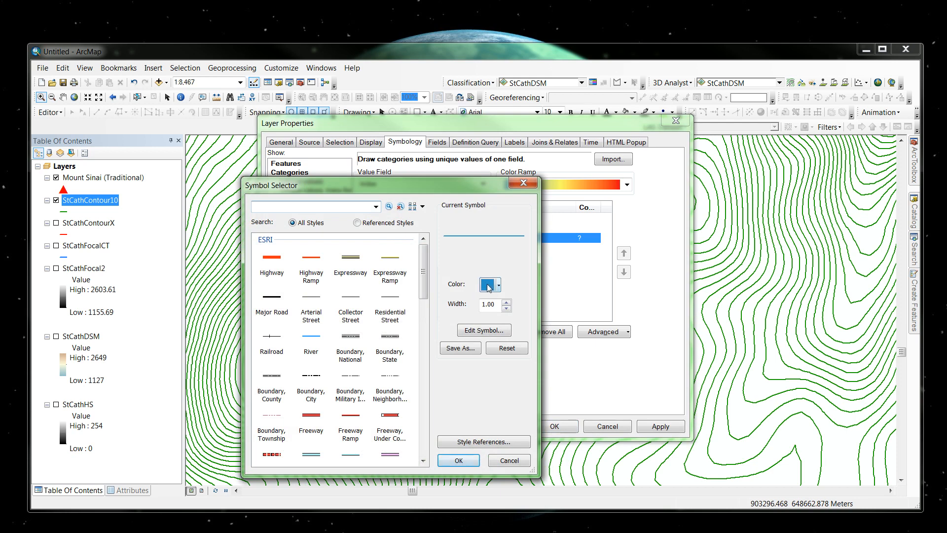
pyautogui.click(488, 286)
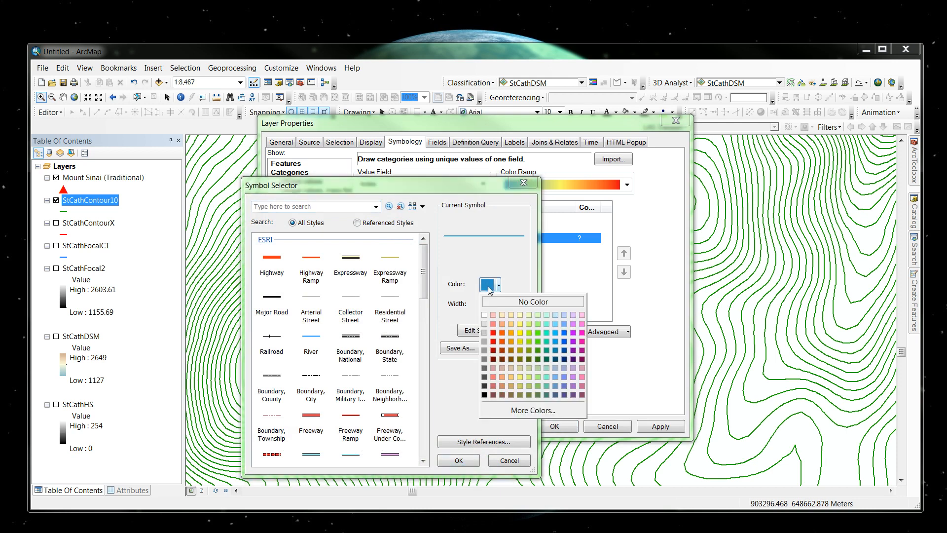
pyautogui.click(512, 333)
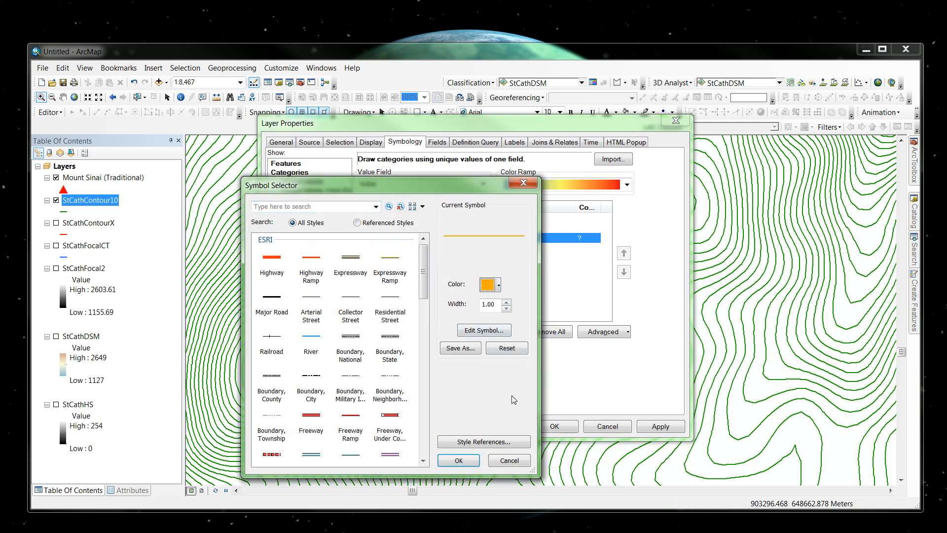
pyautogui.click(489, 287)
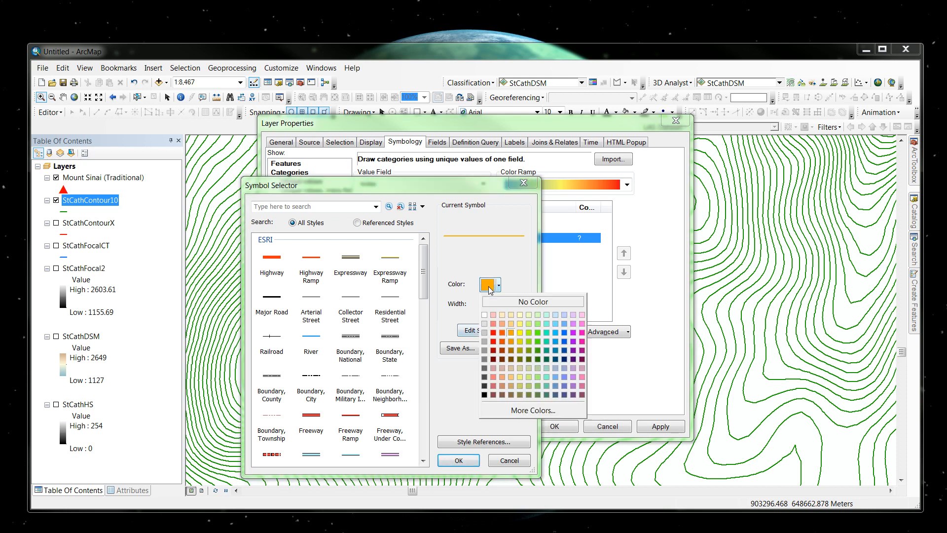
pyautogui.click(512, 351)
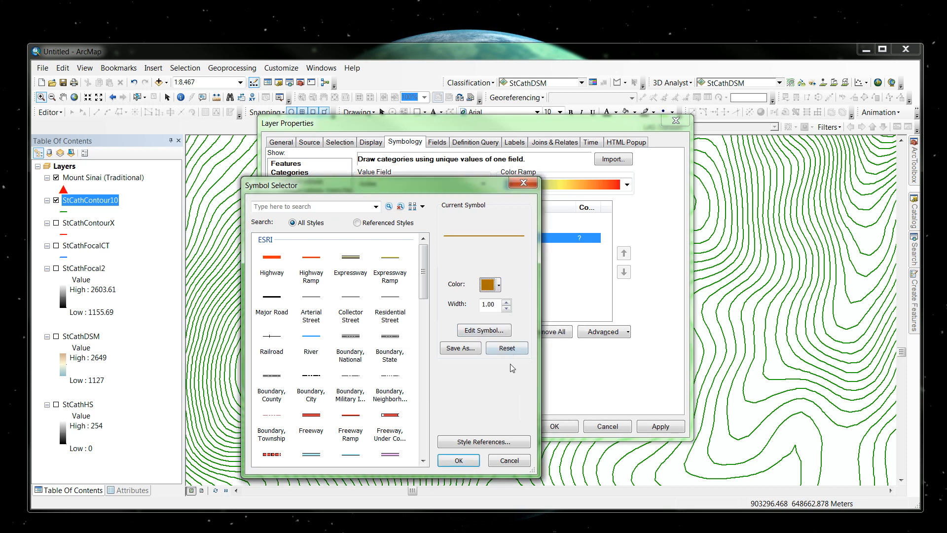
pyautogui.click(458, 460)
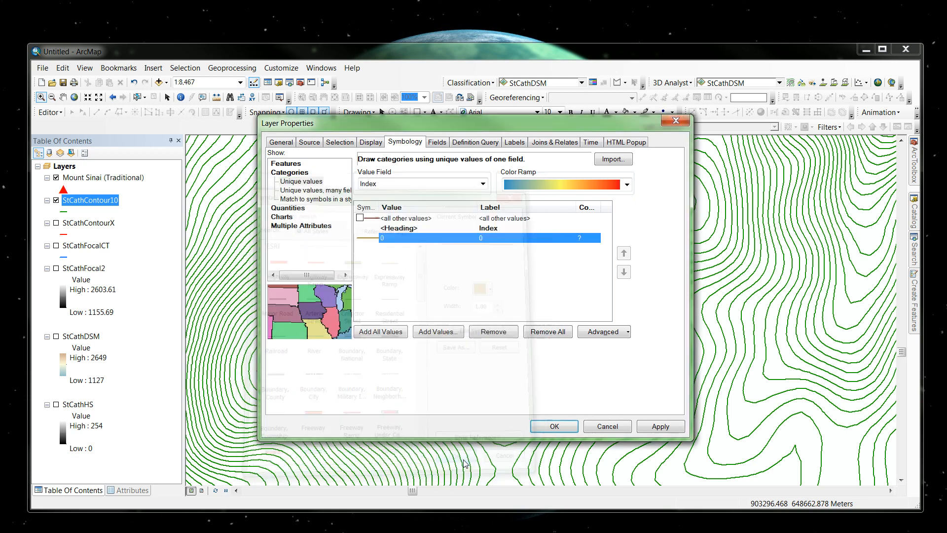
pyautogui.click(552, 426)
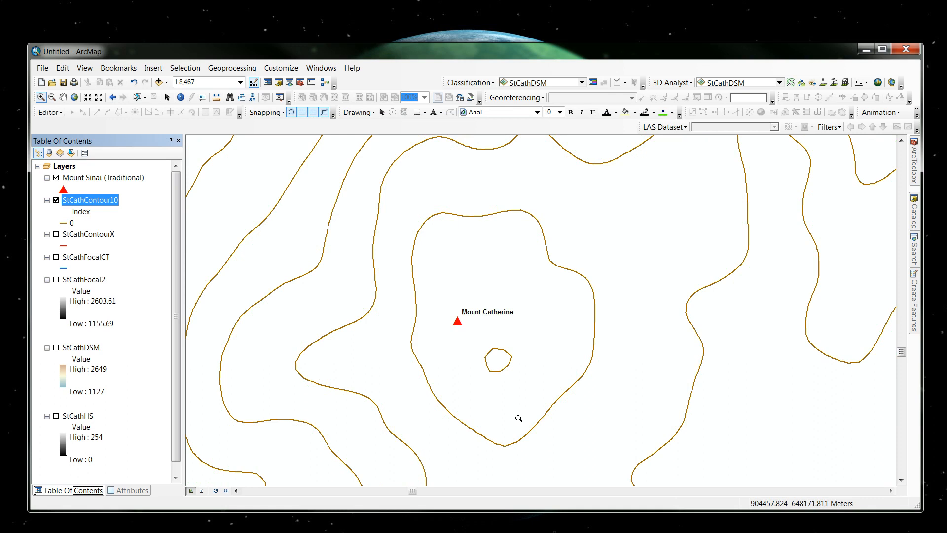
# Step: Add the Index value 50 to the unique-values symbology of StCathContour10
pyautogui.doubleClick(109, 201)
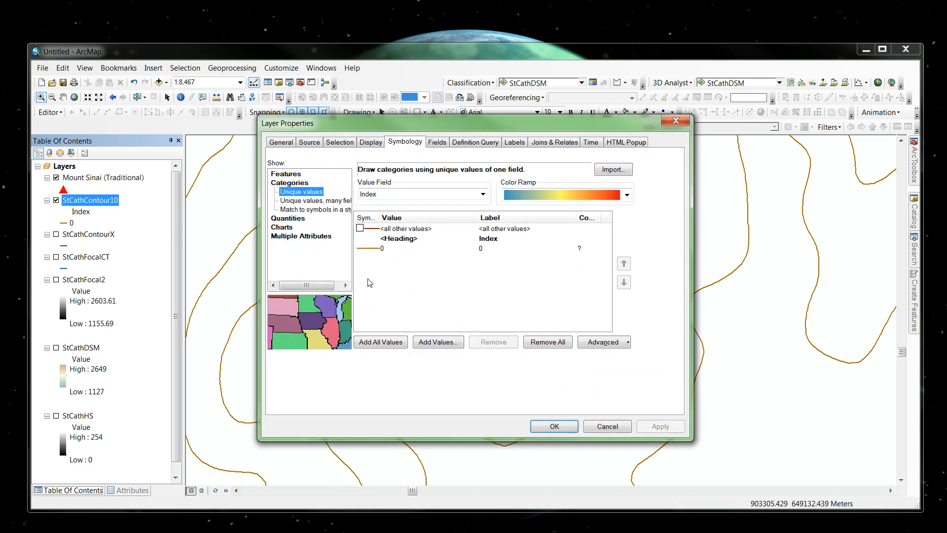
pyautogui.click(438, 342)
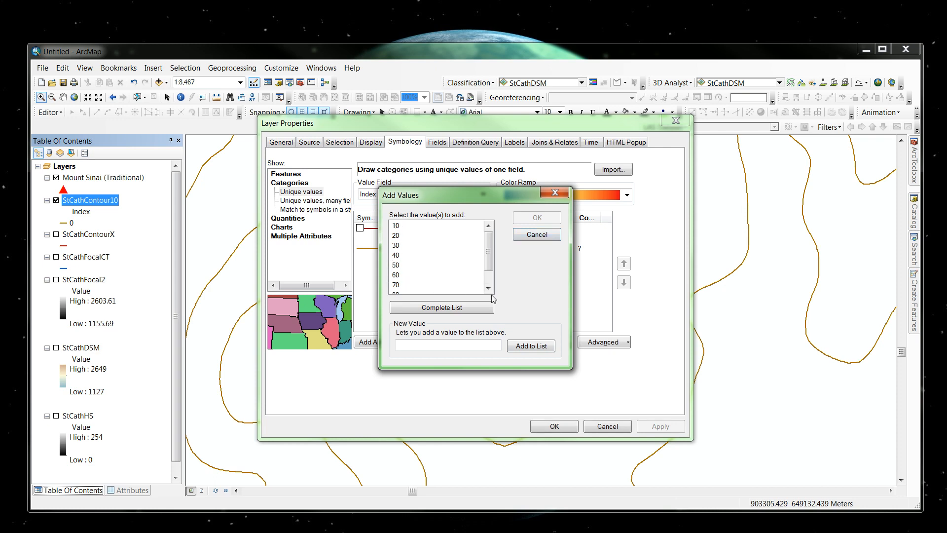
pyautogui.click(539, 235)
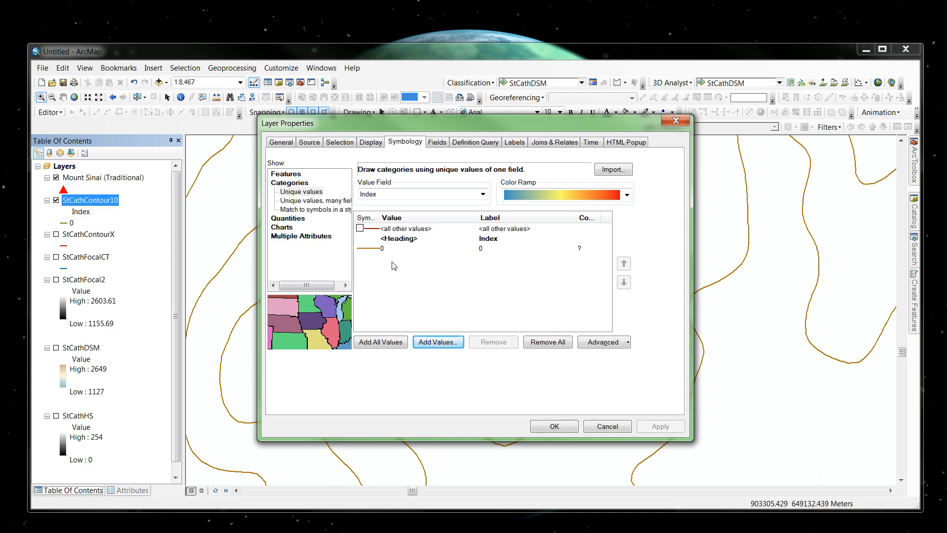
pyautogui.click(438, 343)
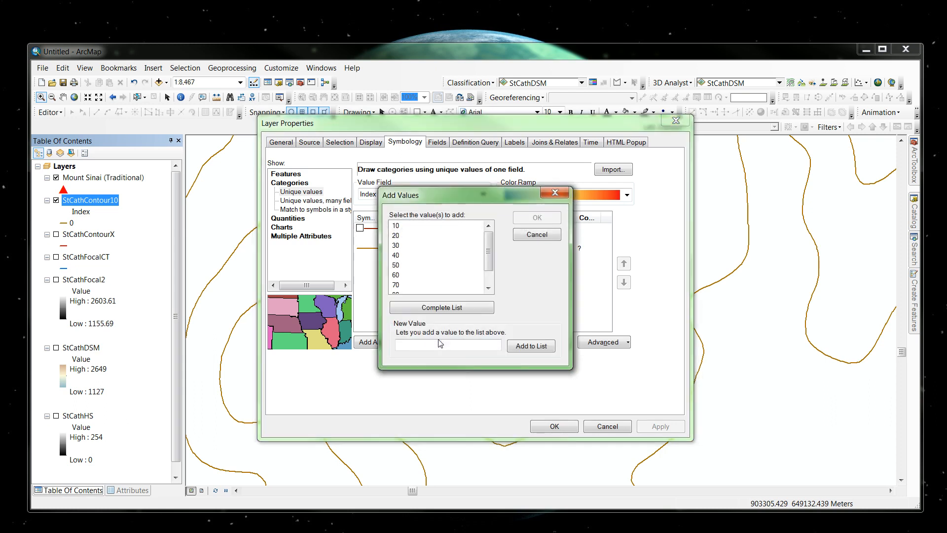
pyautogui.click(396, 266)
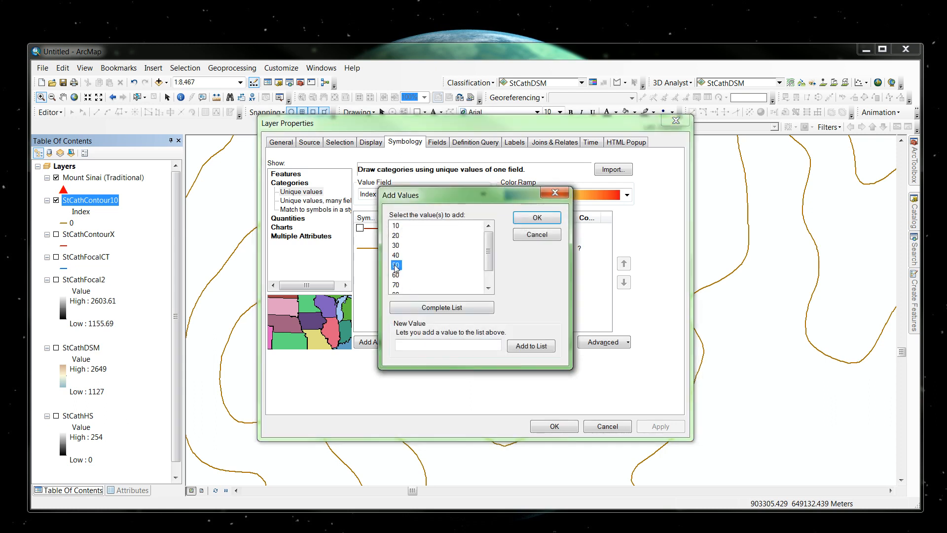
pyautogui.click(537, 217)
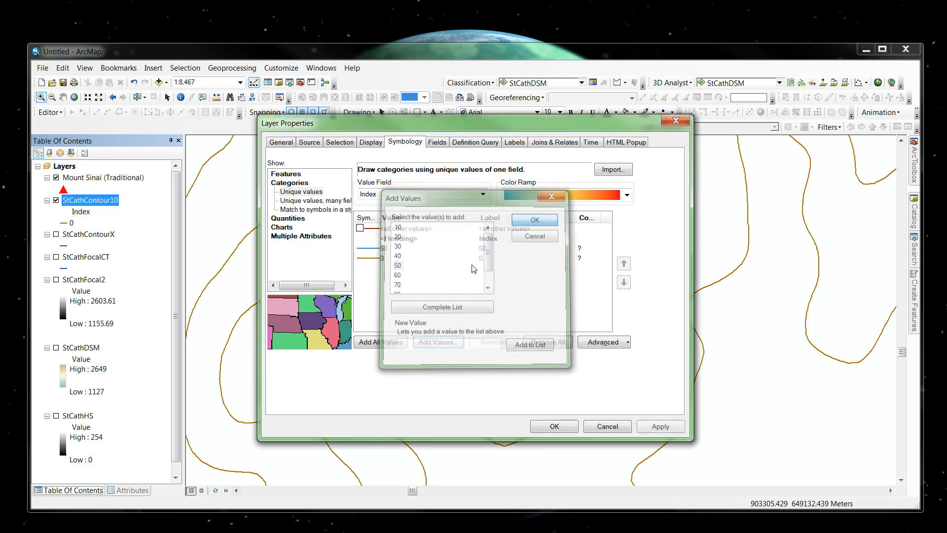
# Step: Give the Index 50 contours the "Boundary, Military Installation" line symbol and apply the symbology to the map
pyautogui.doubleClick(372, 249)
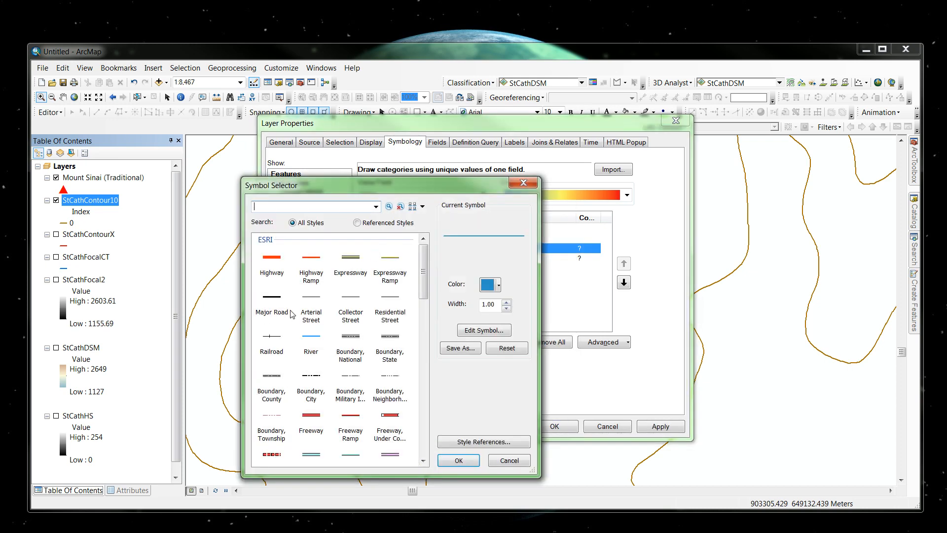
pyautogui.click(274, 415)
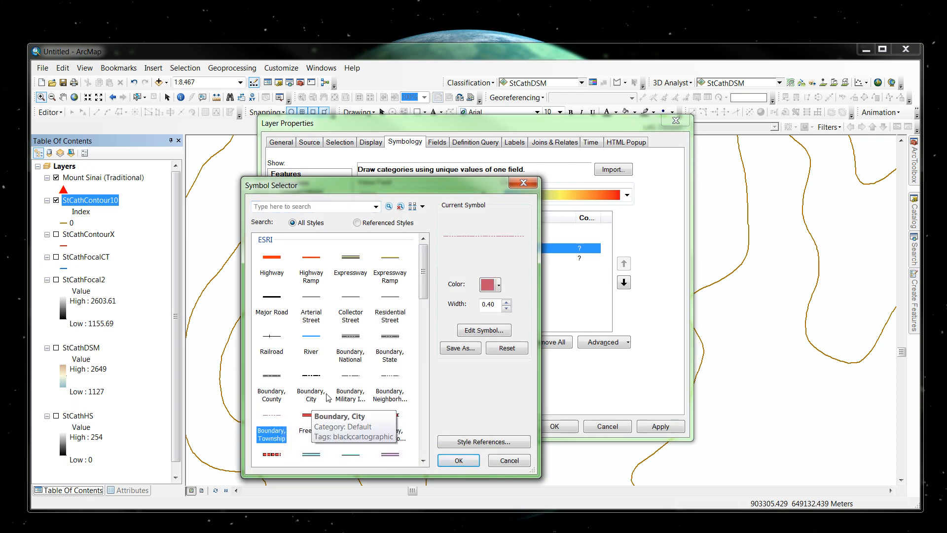
pyautogui.scroll(-5, 345, 419)
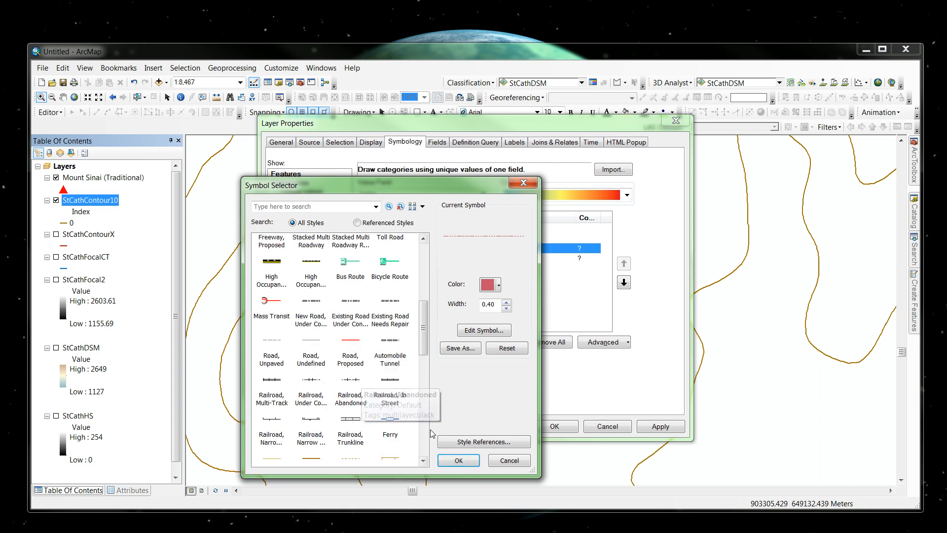
pyautogui.click(424, 267)
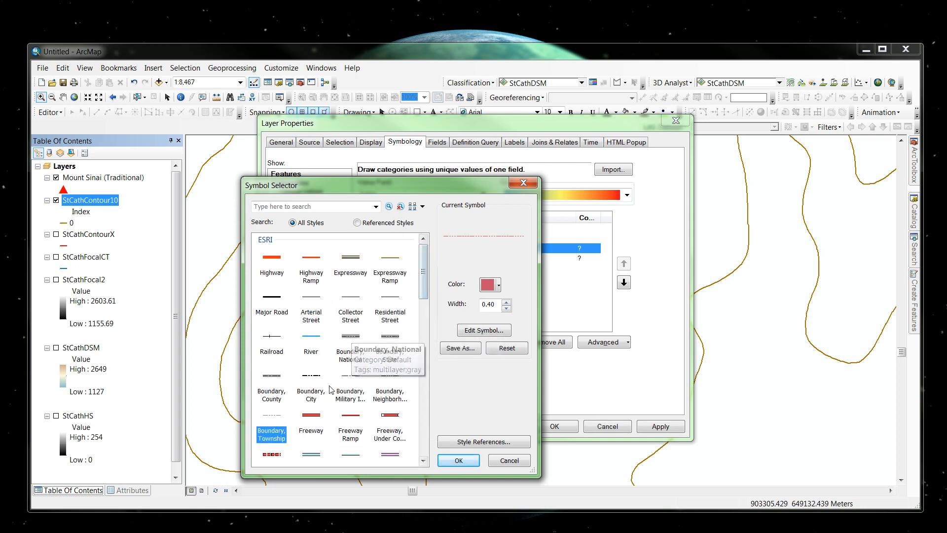
pyautogui.click(358, 381)
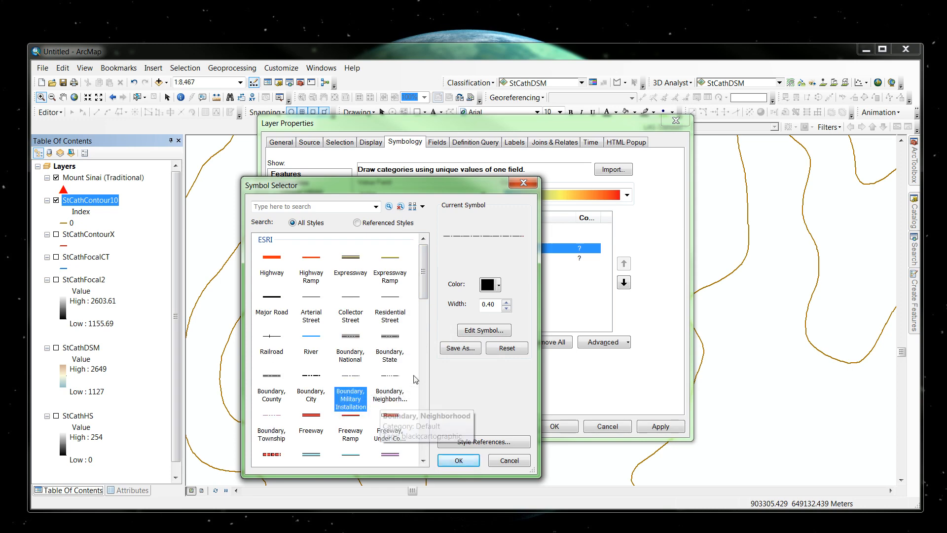
pyautogui.click(460, 462)
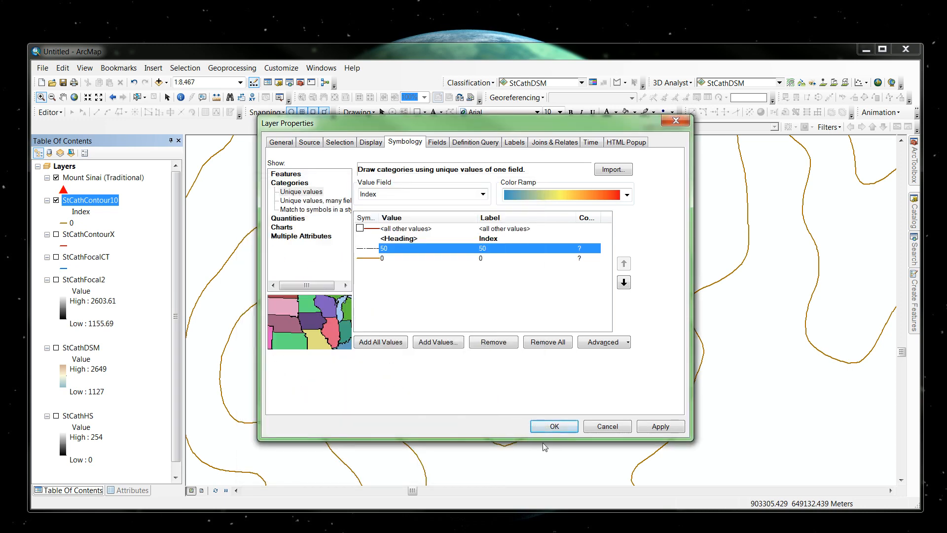
pyautogui.click(557, 427)
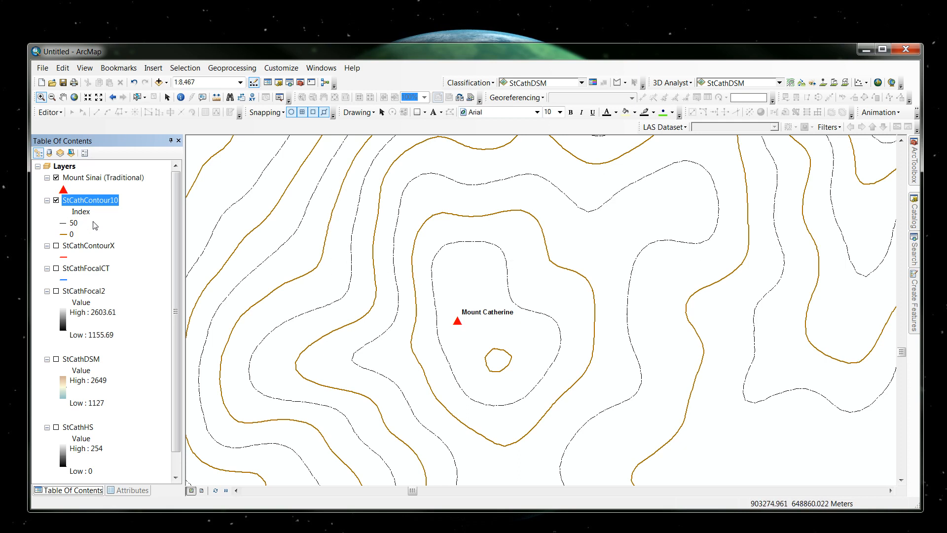
# Step: Turn on labelling for StCathContour10 and choose to define classes of features and label each class differently
pyautogui.doubleClick(86, 200)
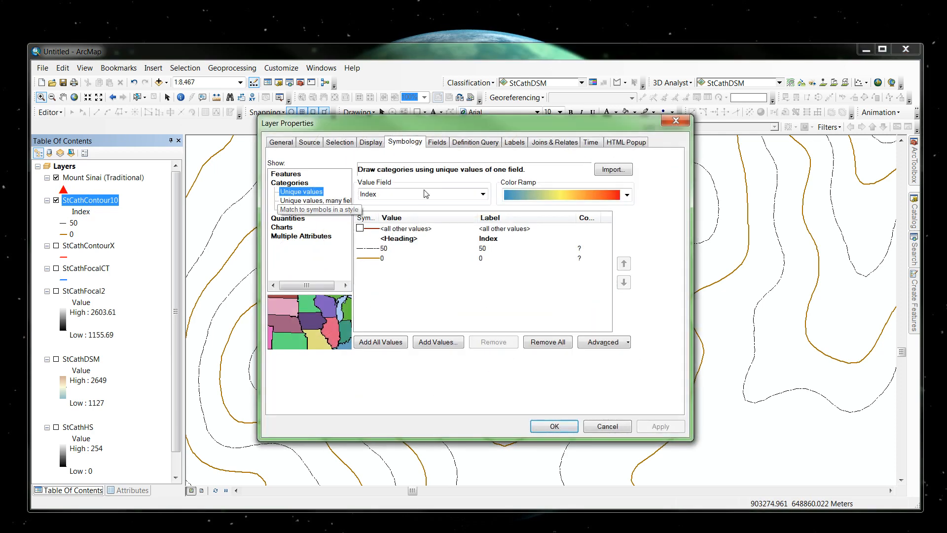
pyautogui.click(514, 143)
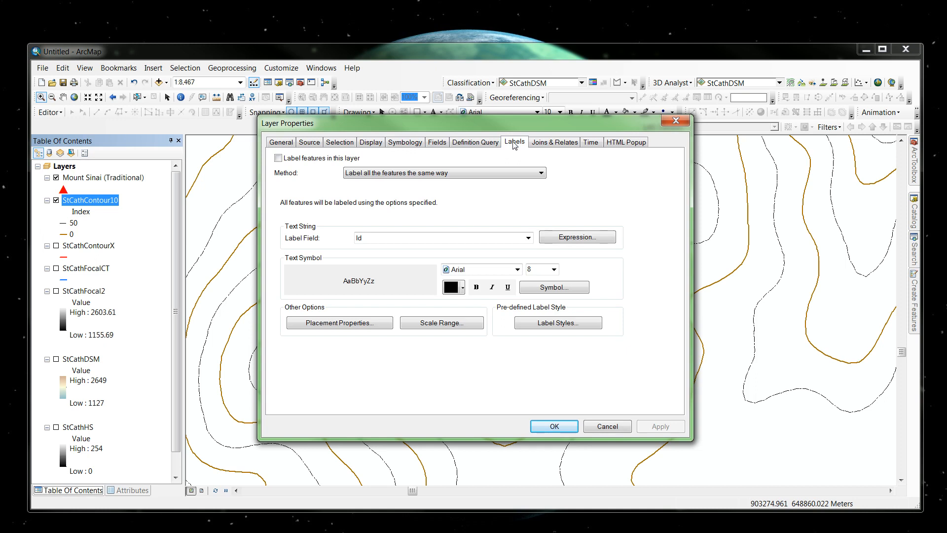
pyautogui.click(278, 159)
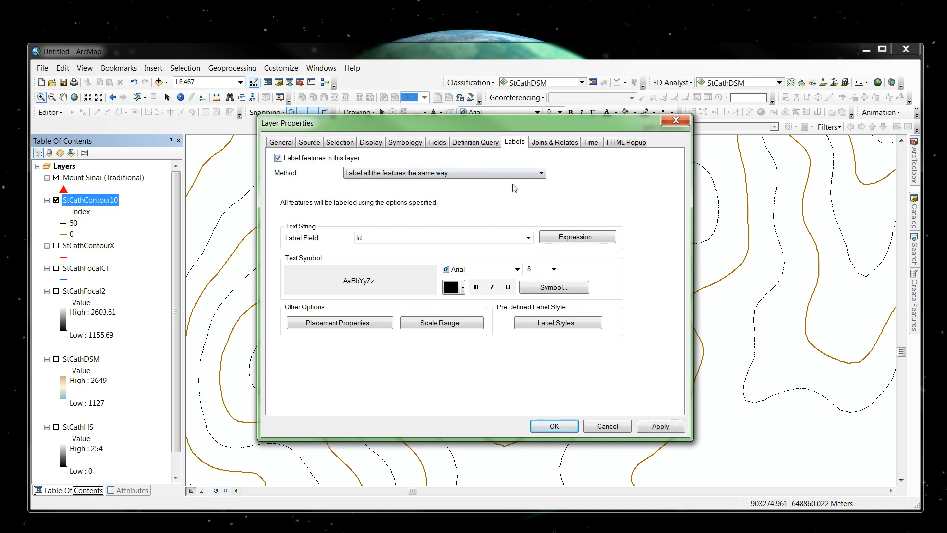
pyautogui.click(542, 173)
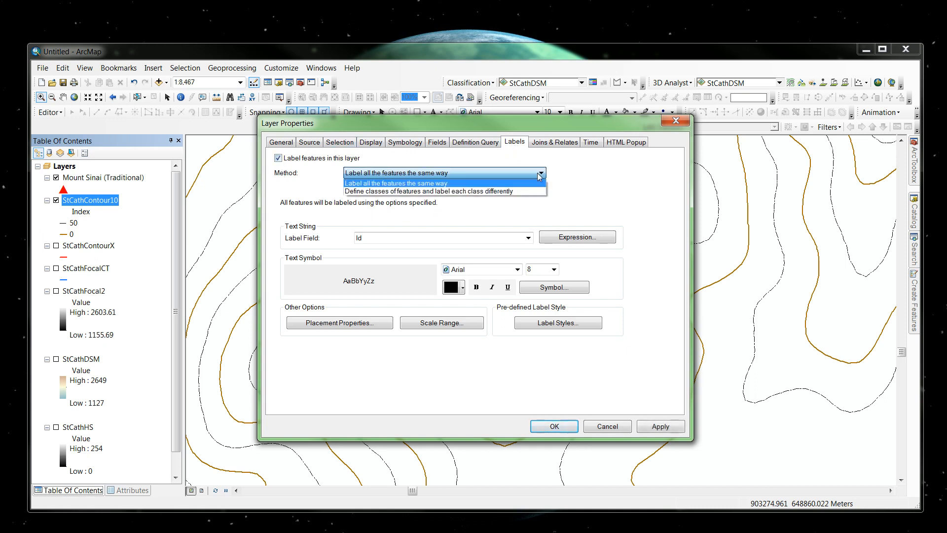
pyautogui.click(421, 192)
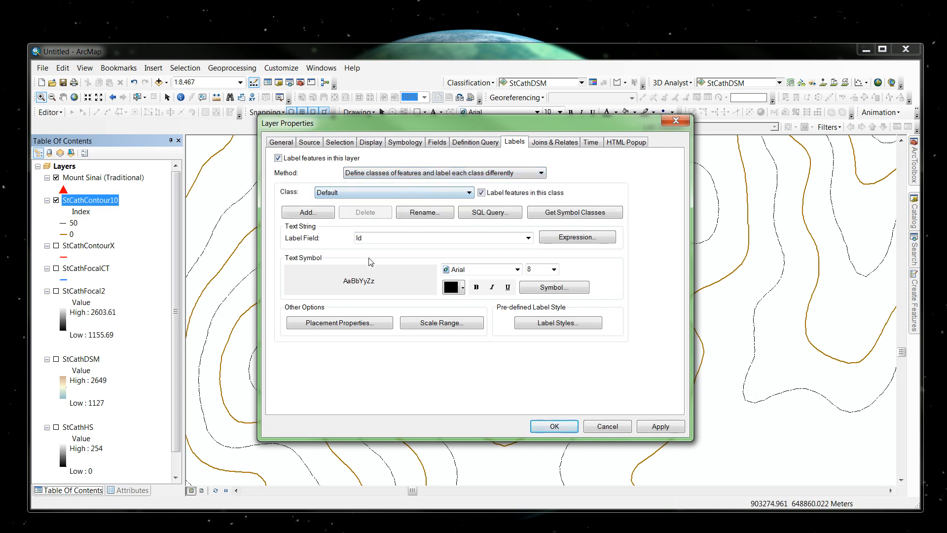
# Step: Set the label field of the Default label class to Contour
pyautogui.click(481, 214)
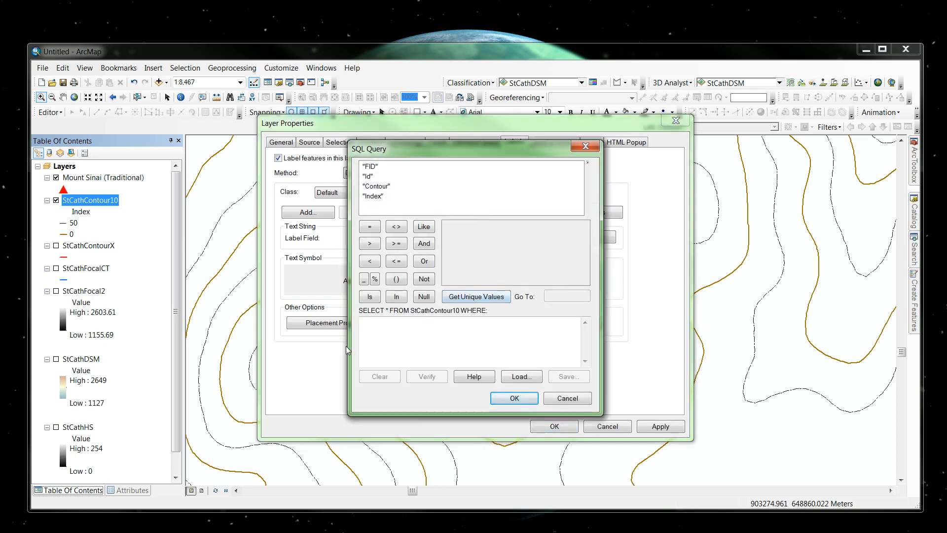
pyautogui.click(565, 398)
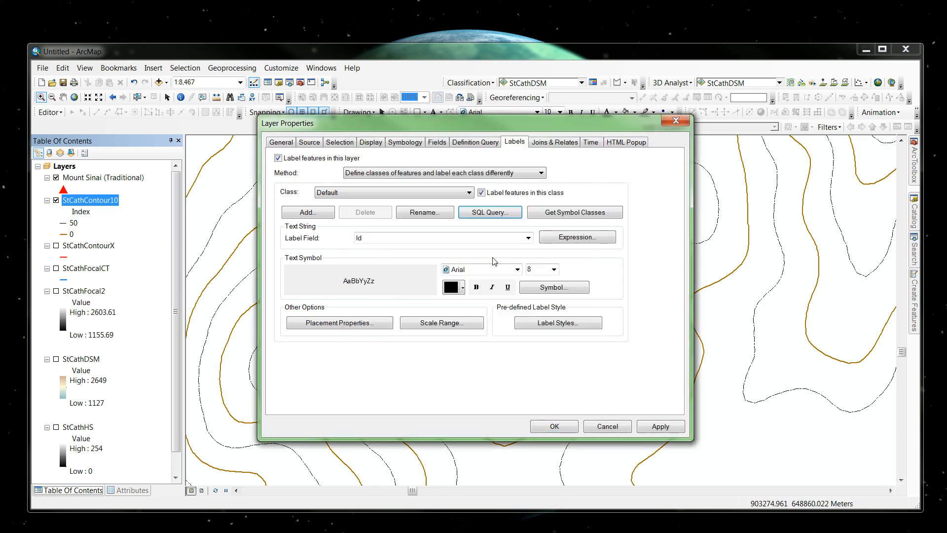
pyautogui.click(528, 238)
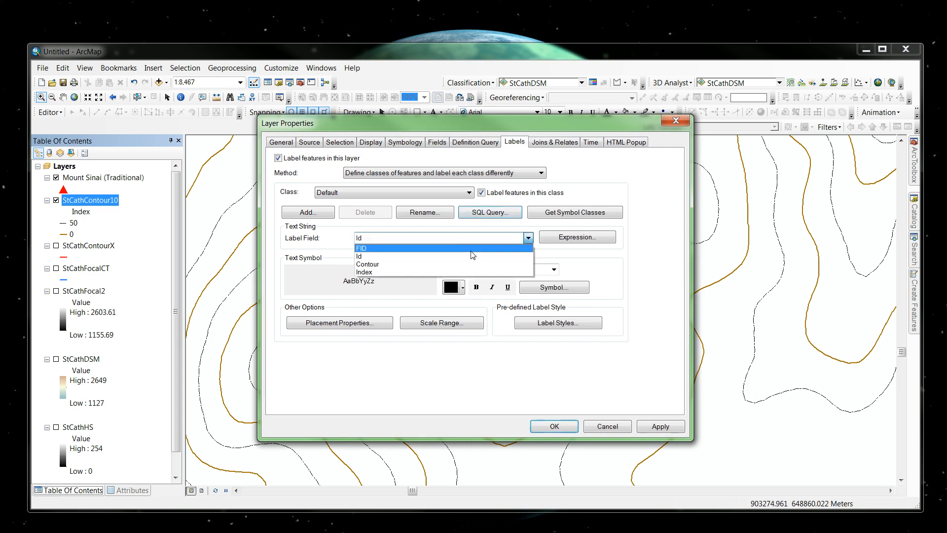
pyautogui.click(385, 268)
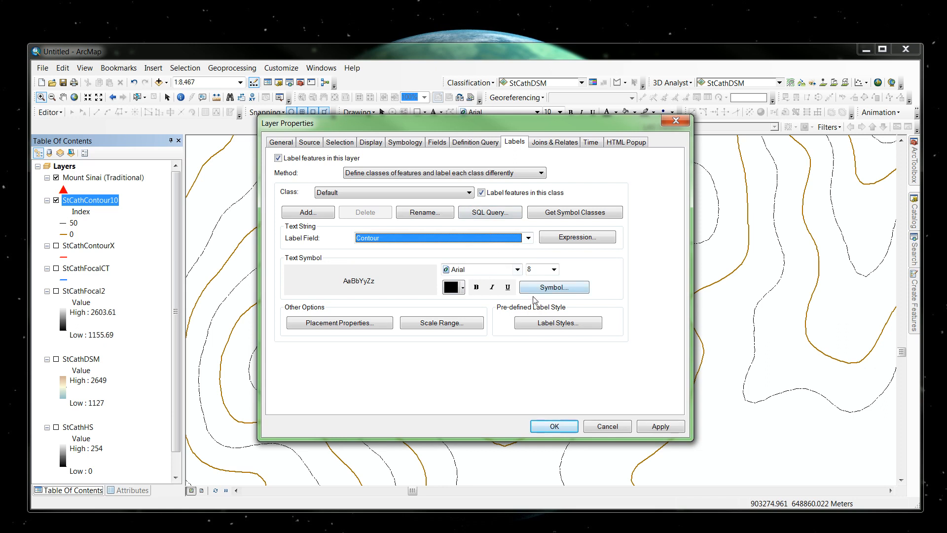
# Step: Limit the Default label class to features where "Index" = 0, apply it to the map, and recheck the query
pyautogui.click(487, 212)
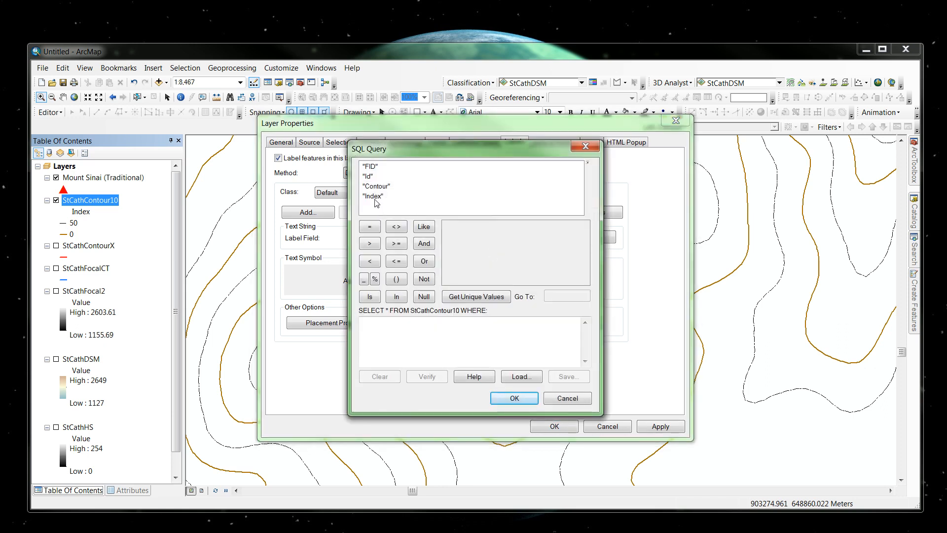
pyautogui.doubleClick(375, 197)
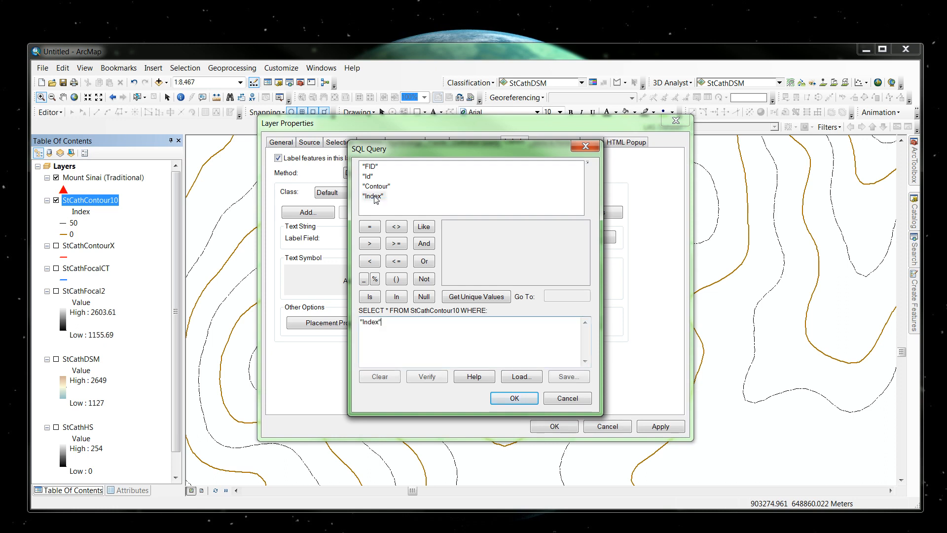
pyautogui.click(374, 229)
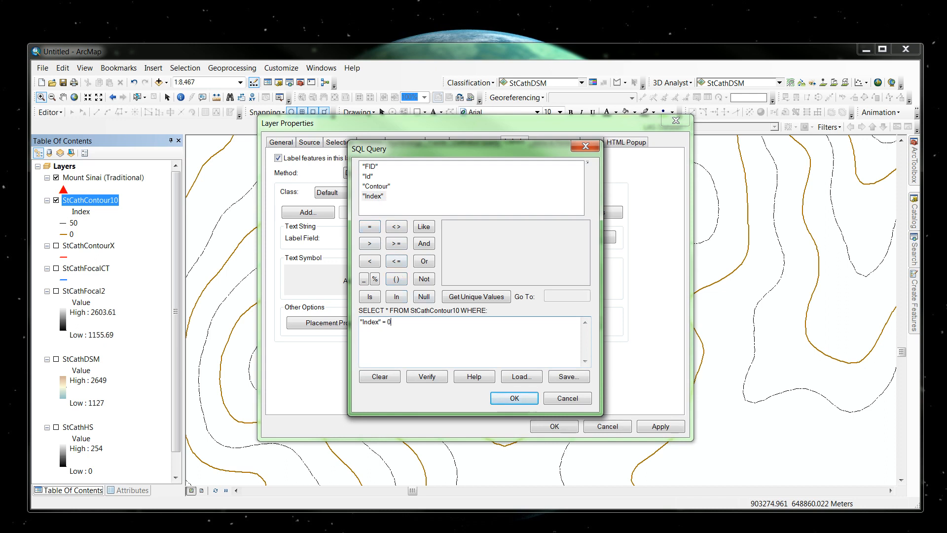
pyautogui.click(520, 400)
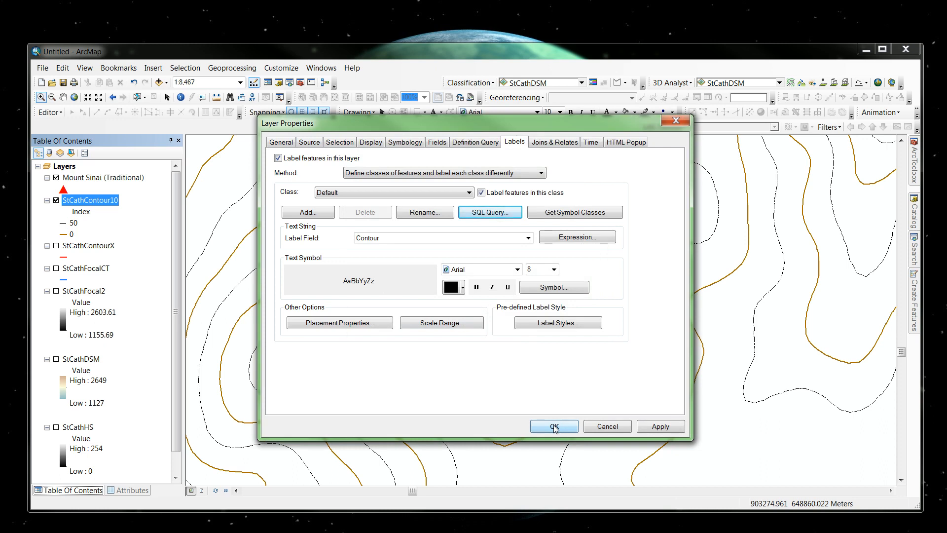
pyautogui.click(664, 428)
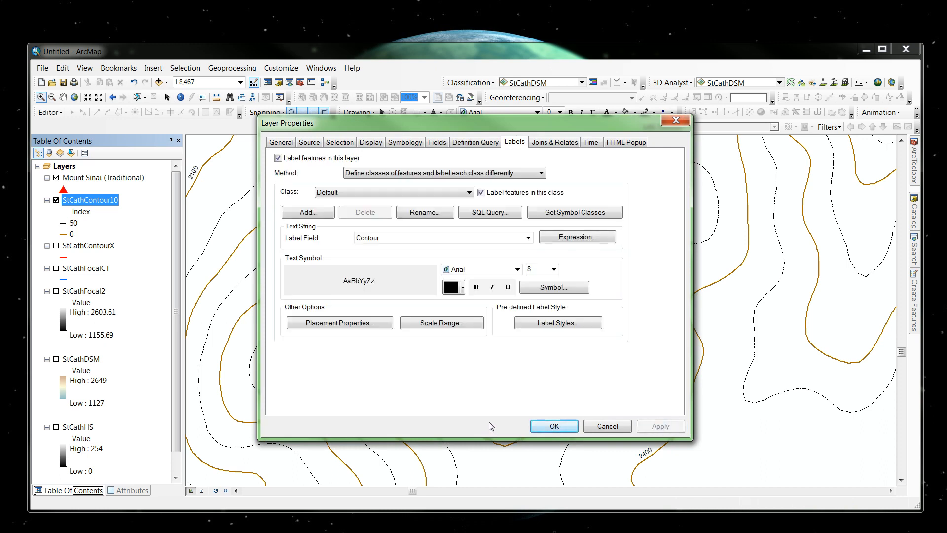
pyautogui.moveTo(419, 123); pyautogui.dragTo(259, 75)
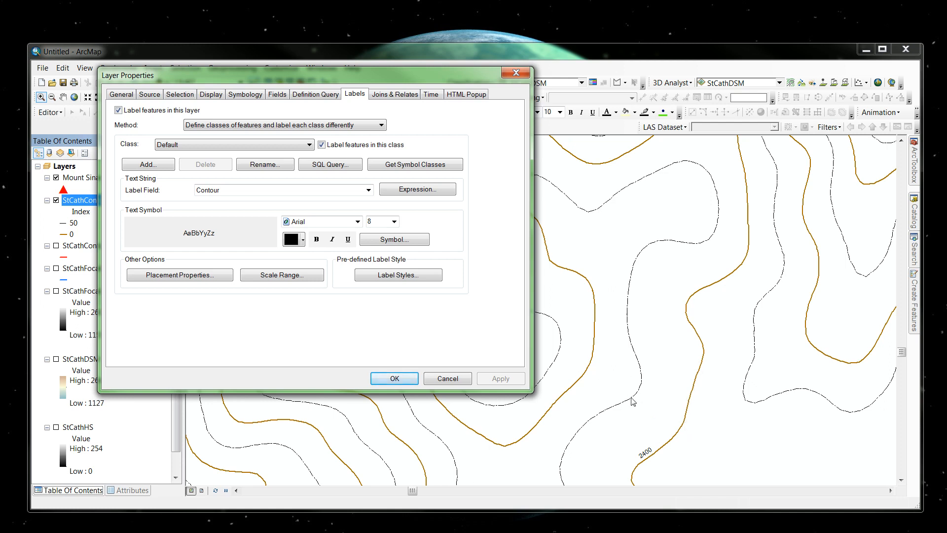
pyautogui.click(330, 164)
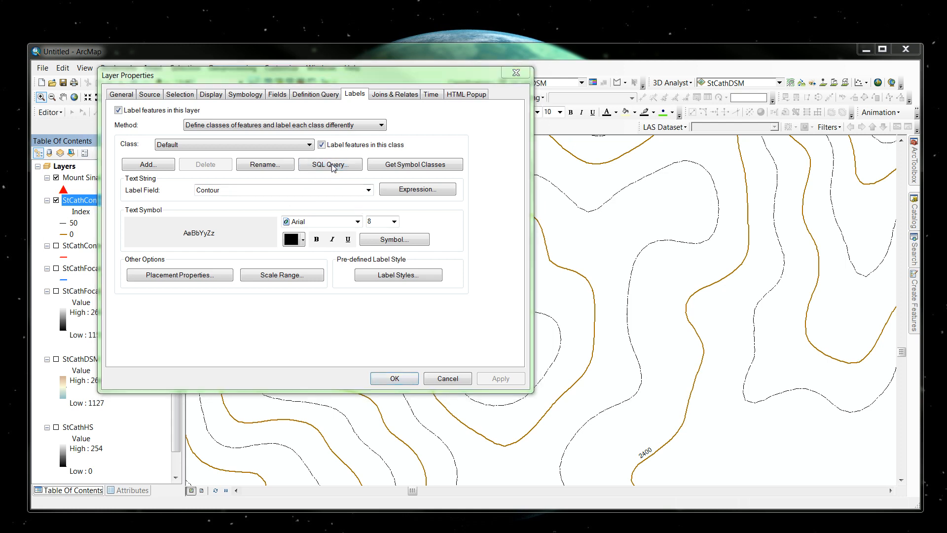
pyautogui.click(230, 279)
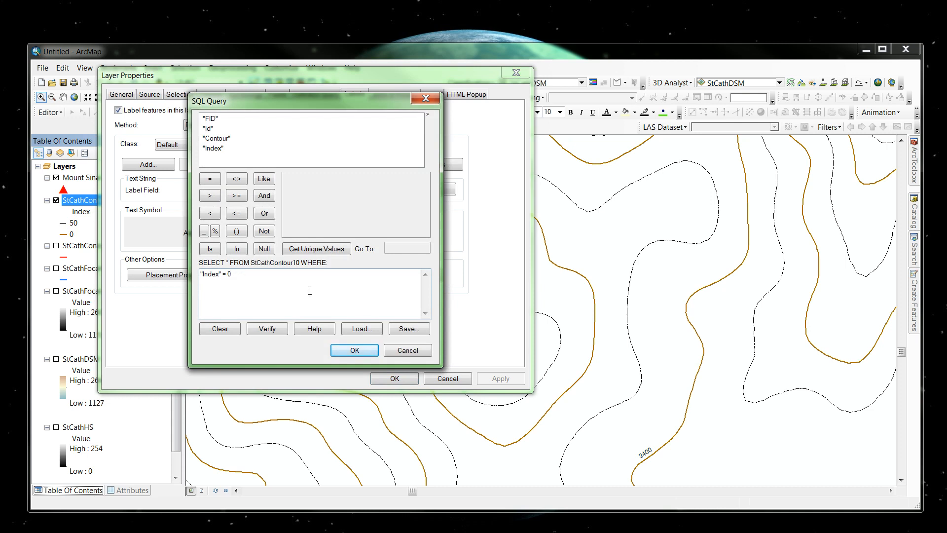
pyautogui.click(398, 351)
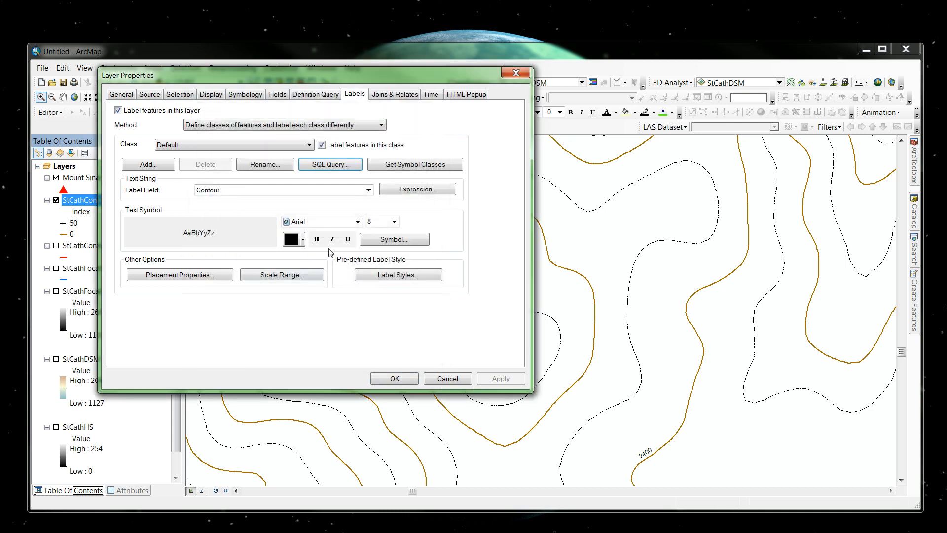
# Step: Set the contour label placement to Curved and On the line instead of Above, and apply it
pyautogui.click(206, 276)
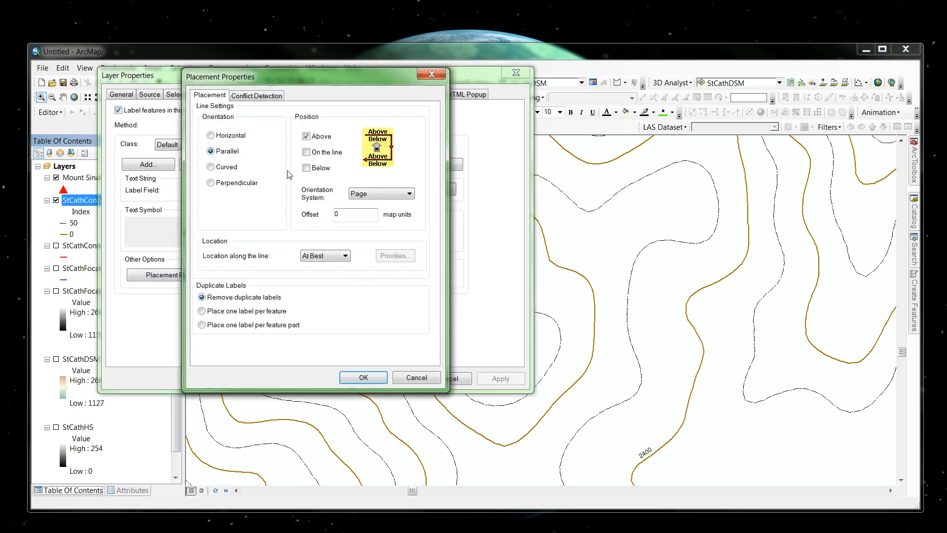
pyautogui.click(210, 167)
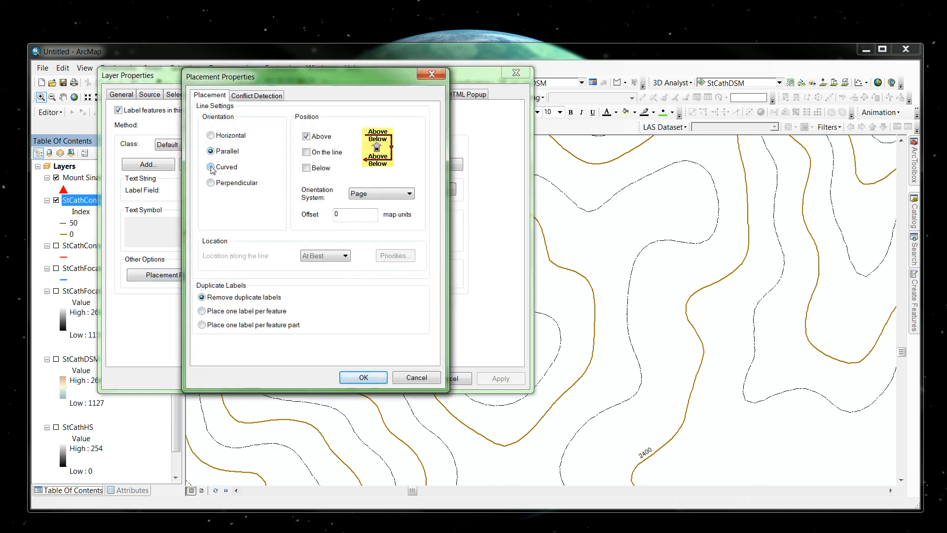
pyautogui.click(307, 153)
pyautogui.click(307, 136)
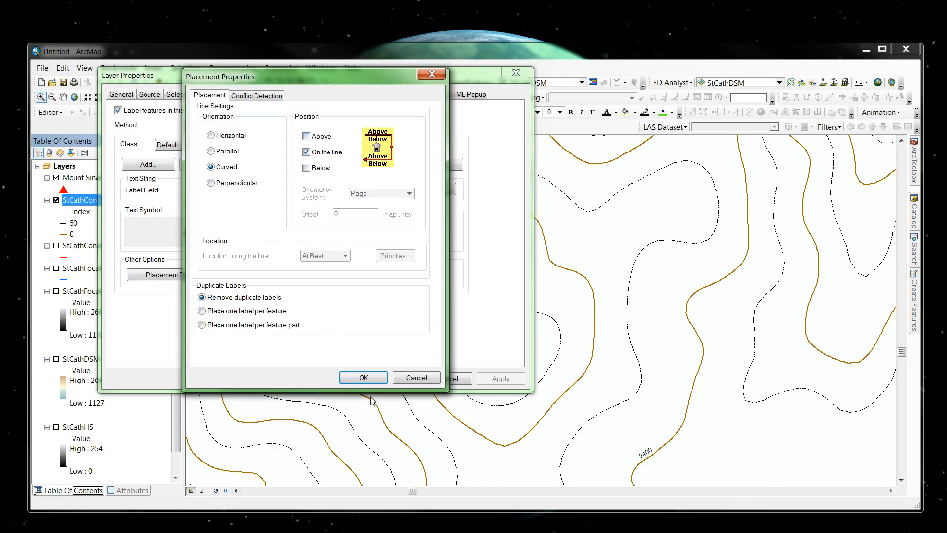
pyautogui.click(363, 377)
pyautogui.click(498, 379)
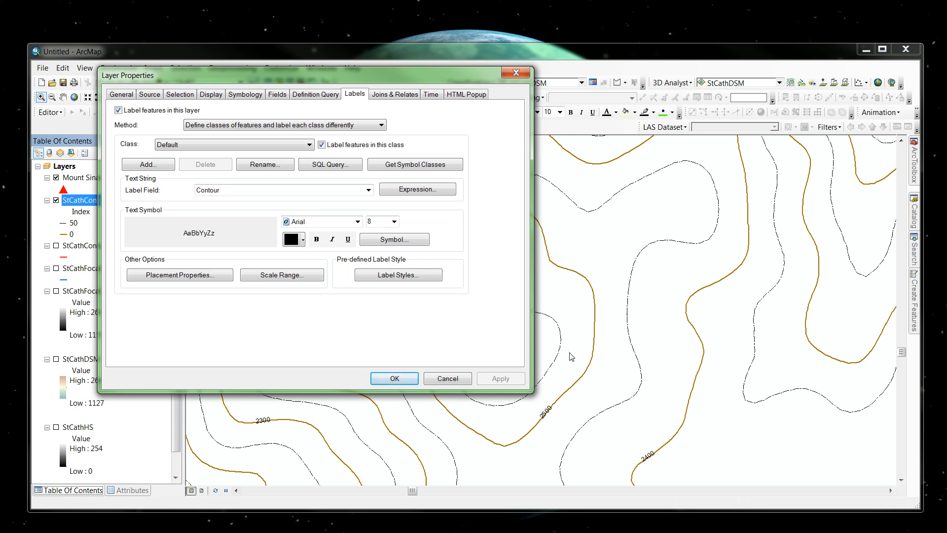
# Step: Close the contour layer's properties and turn on the StCathDSM and StCathHS layers beneath the labelled contours
pyautogui.click(451, 380)
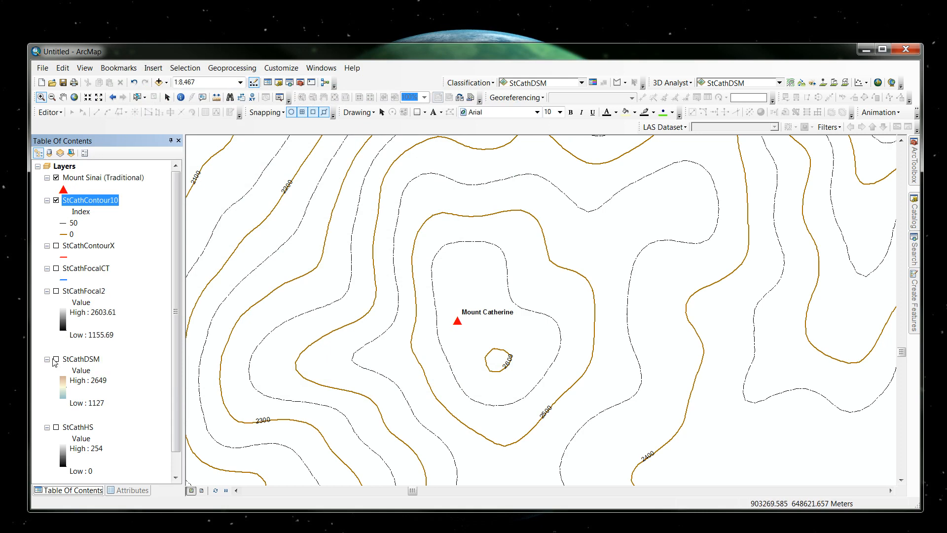
pyautogui.scroll(-3, 365, 400)
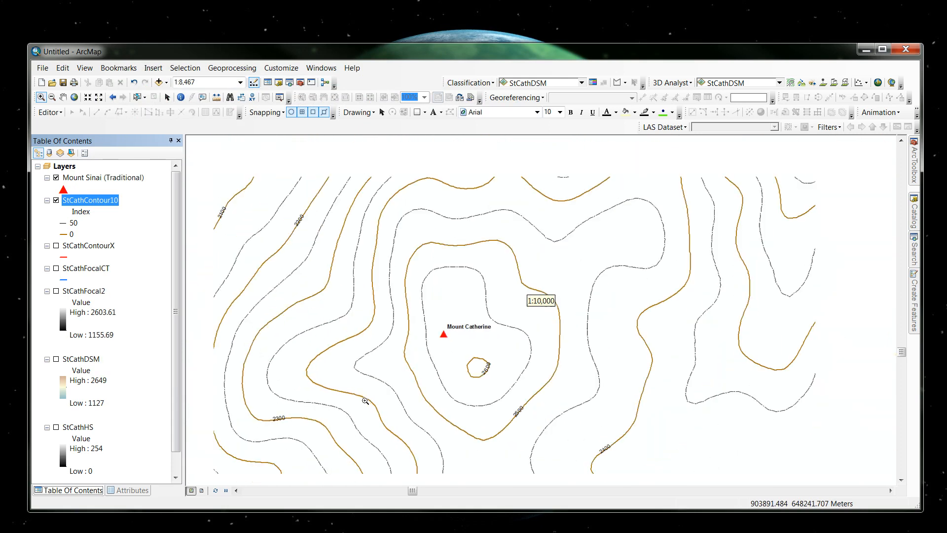
pyautogui.scroll(-1, 365, 401)
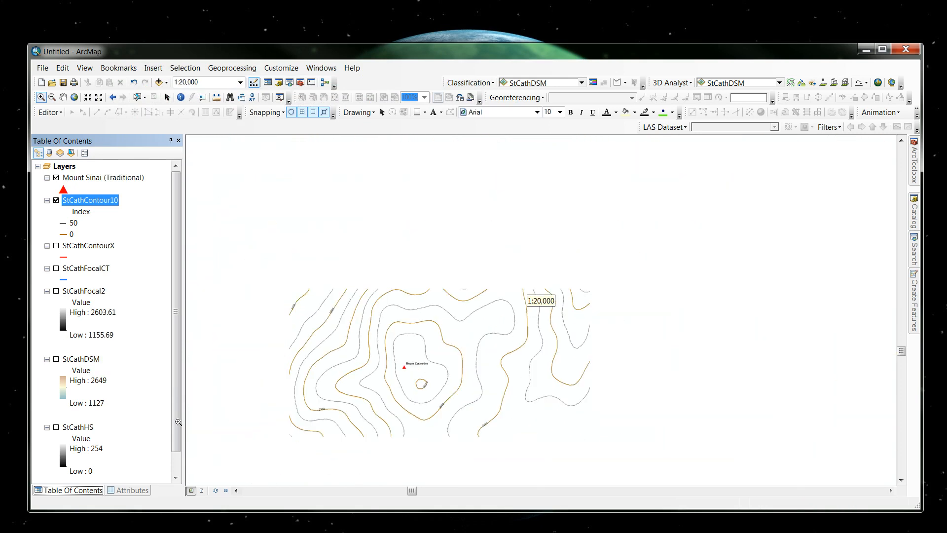
pyautogui.click(57, 360)
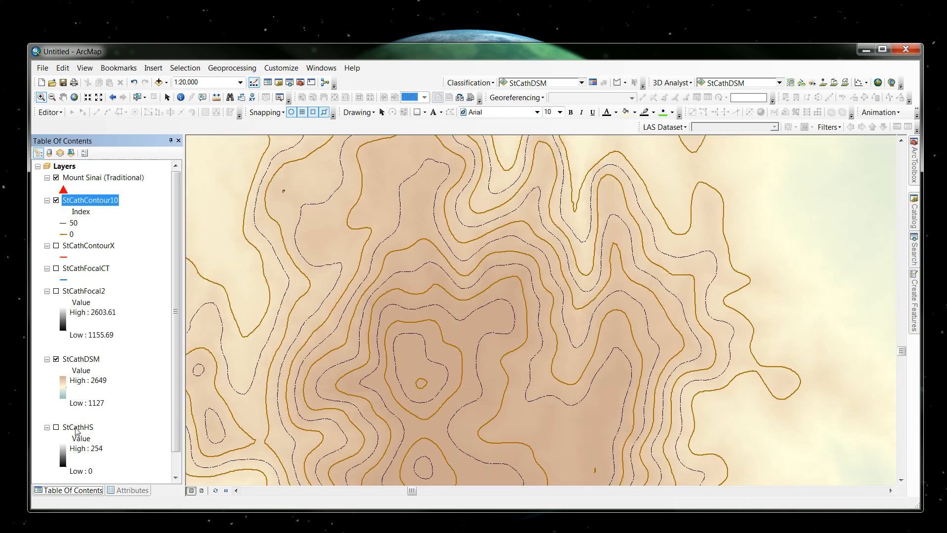
pyautogui.click(56, 427)
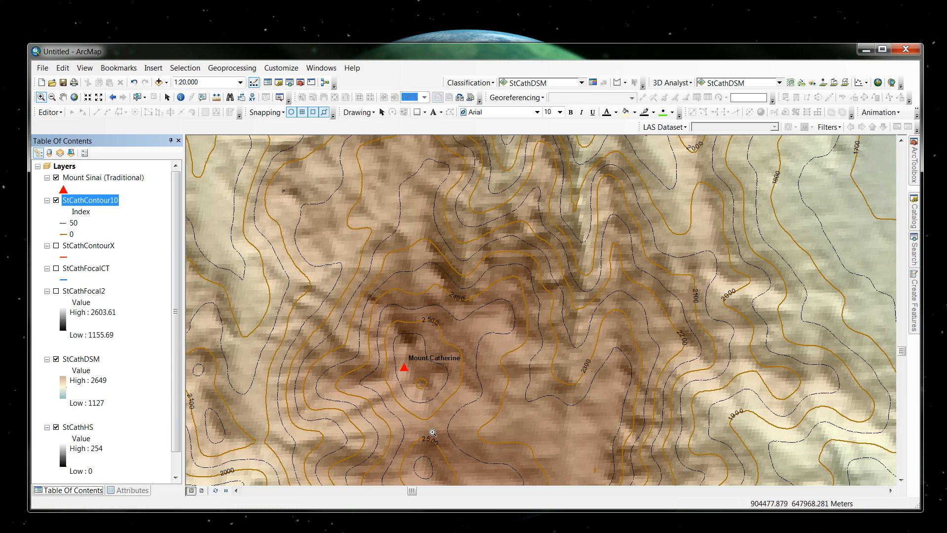
pyautogui.scroll(-2, 437, 433)
pyautogui.scroll(-1, 440, 432)
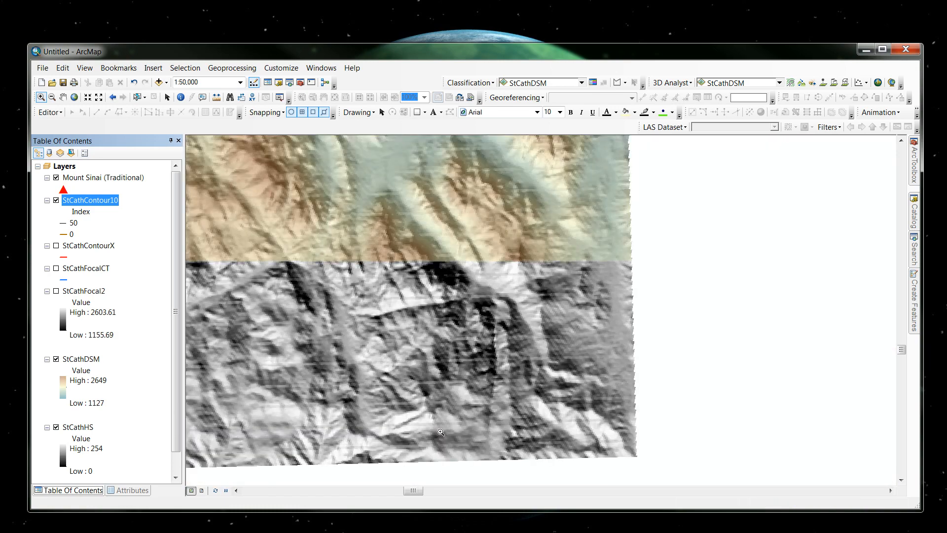